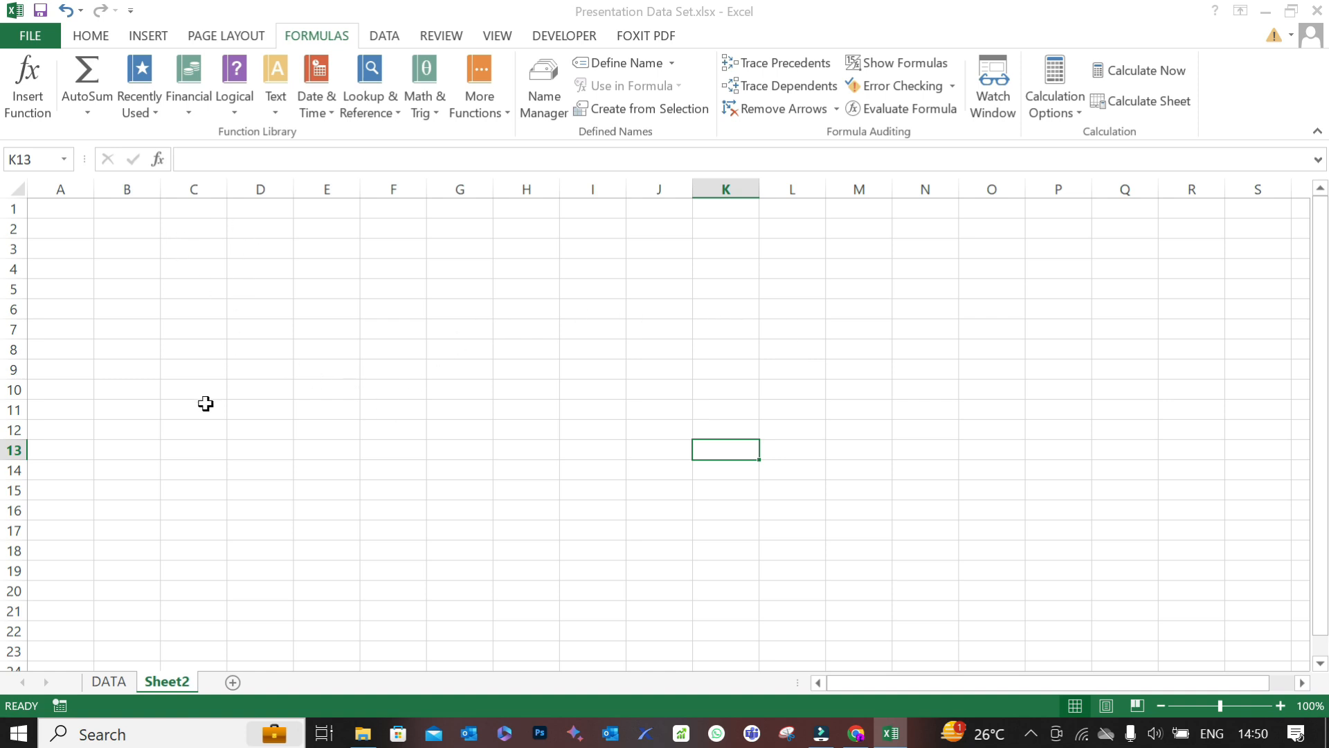
- On the DATA sheet, total the sales in E3:E20 with a SUM formula in the cell beside the SUM label
left_click(105, 682)
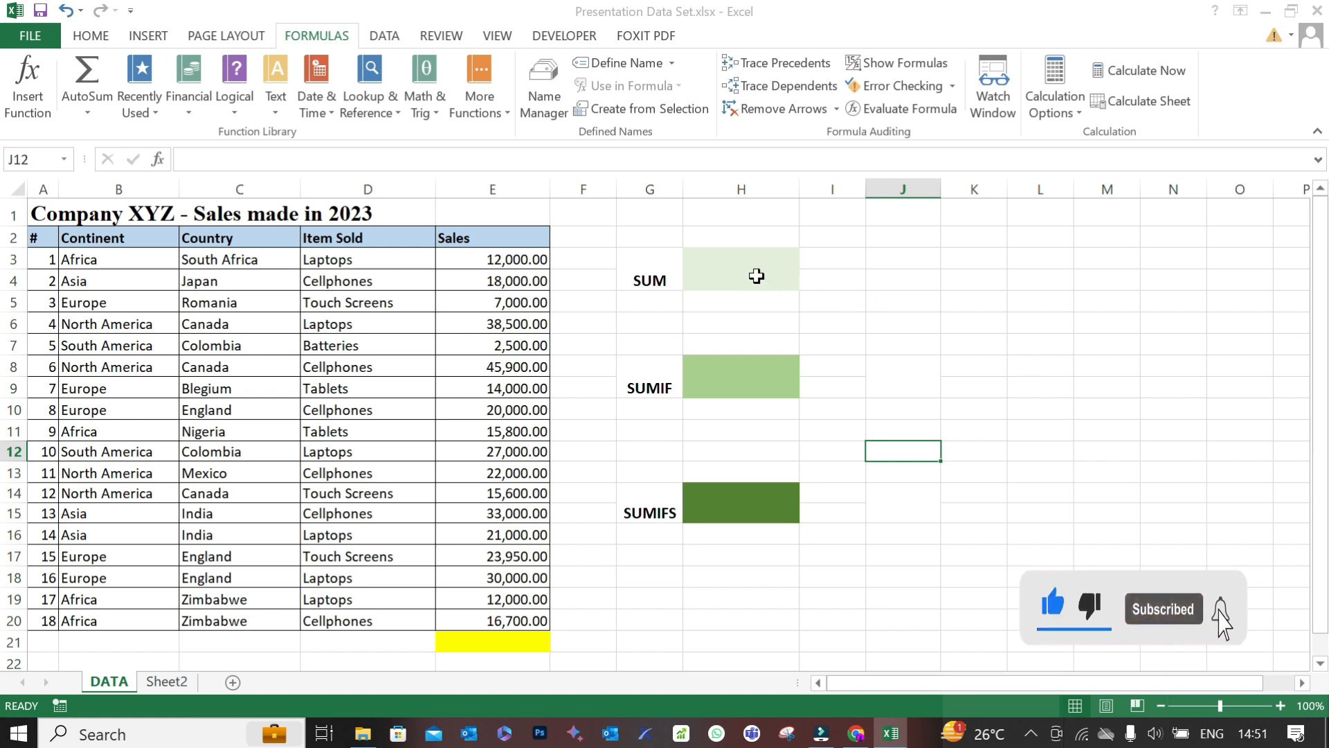
left_click(755, 276)
type("=sum(")
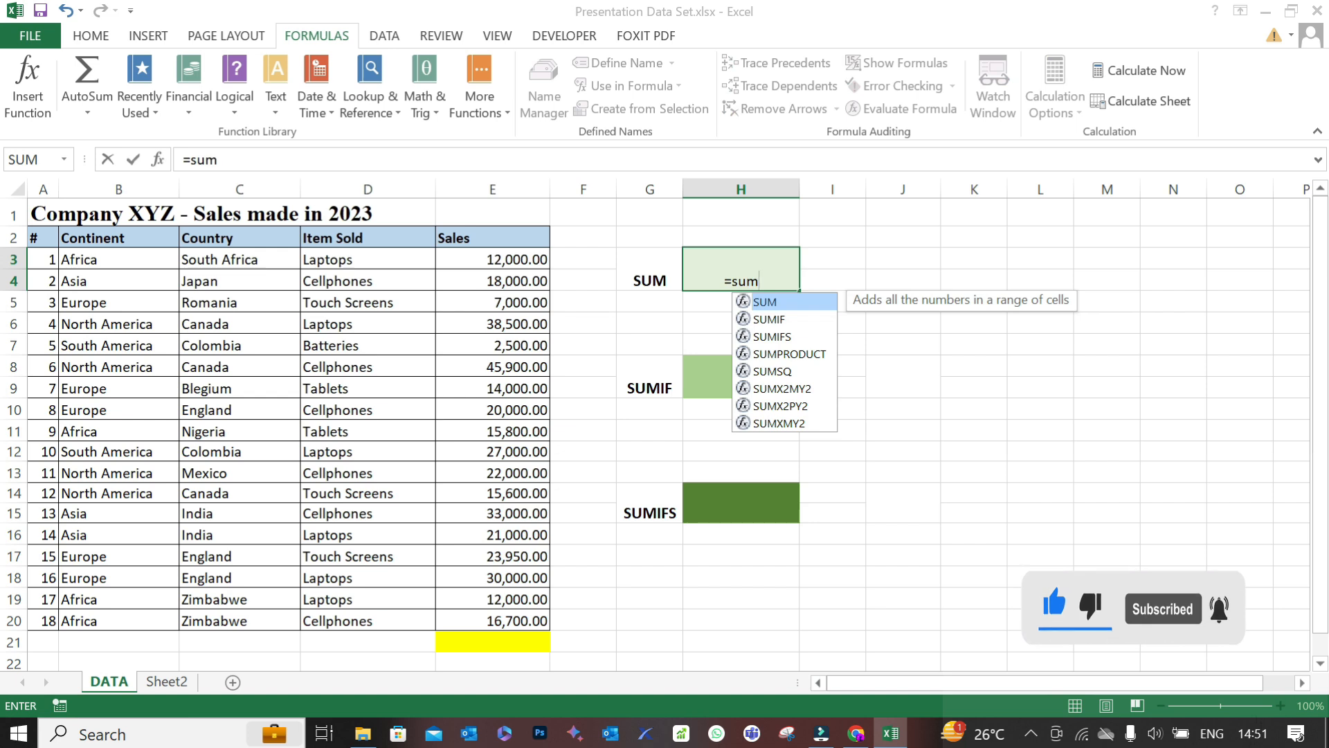
left_click_drag(470, 259, 469, 618)
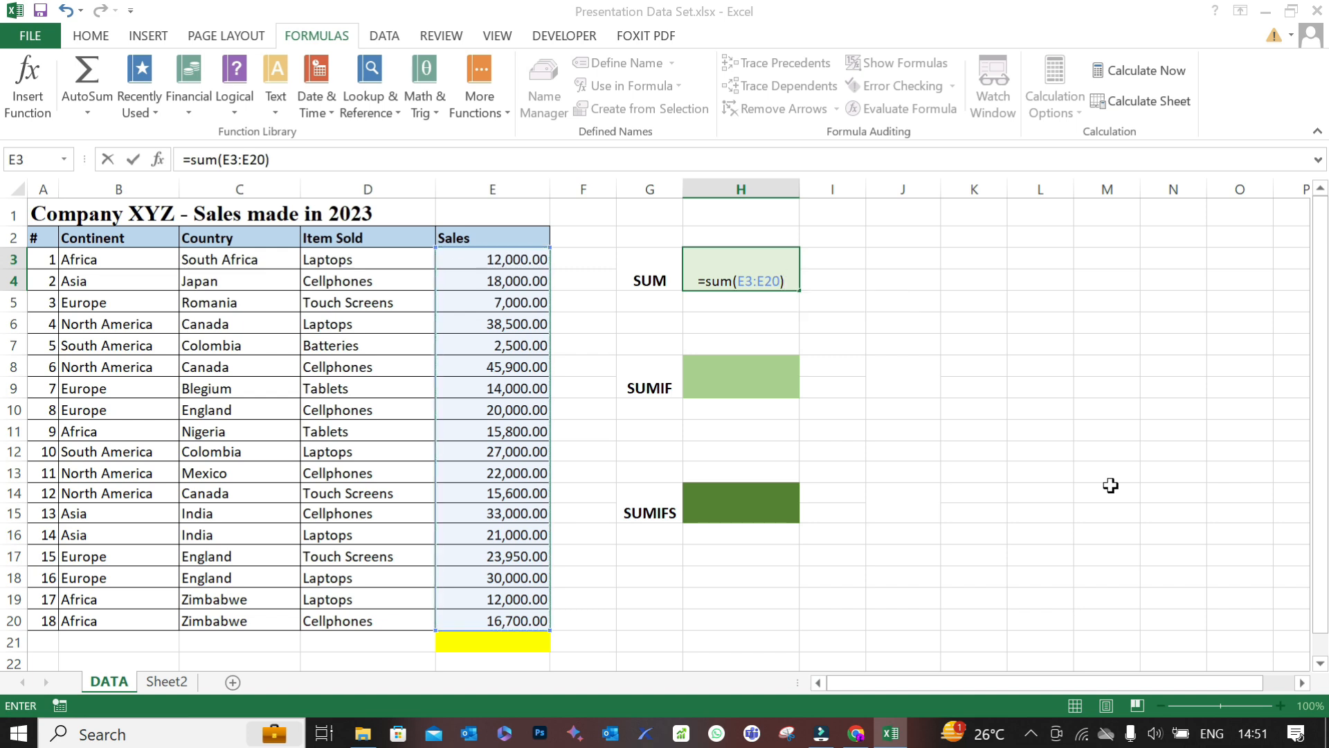
key("Return")
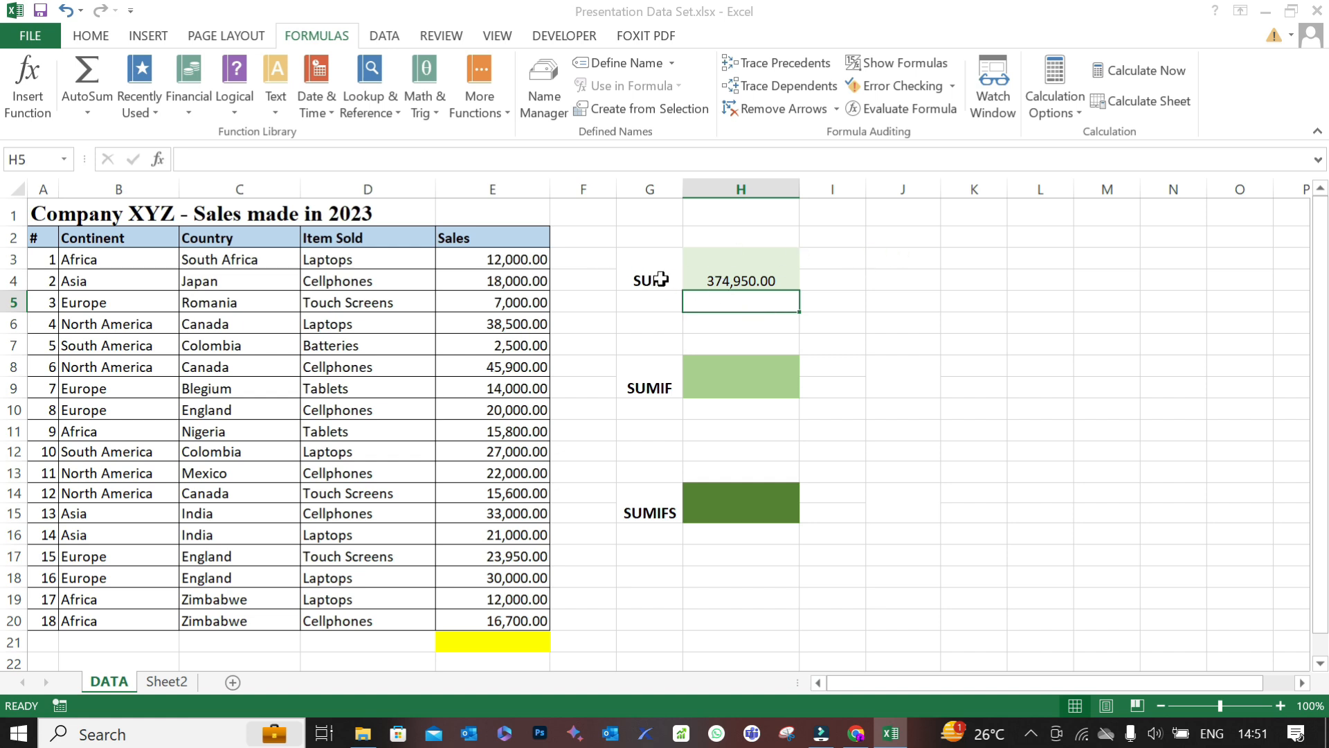
- Total the Sales column with AutoSum, placing the result in the yellow cell E21
left_click(509, 263)
left_click_drag(506, 271, 497, 635)
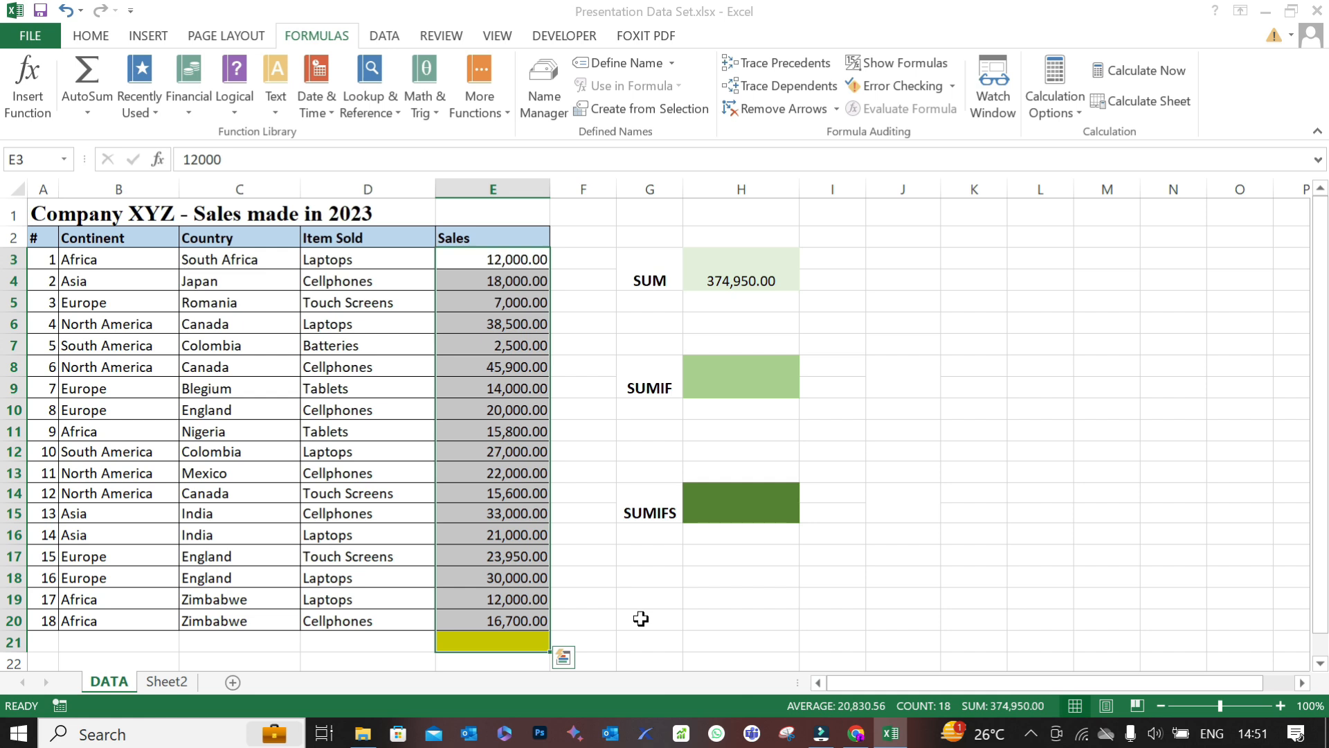
left_click(90, 35)
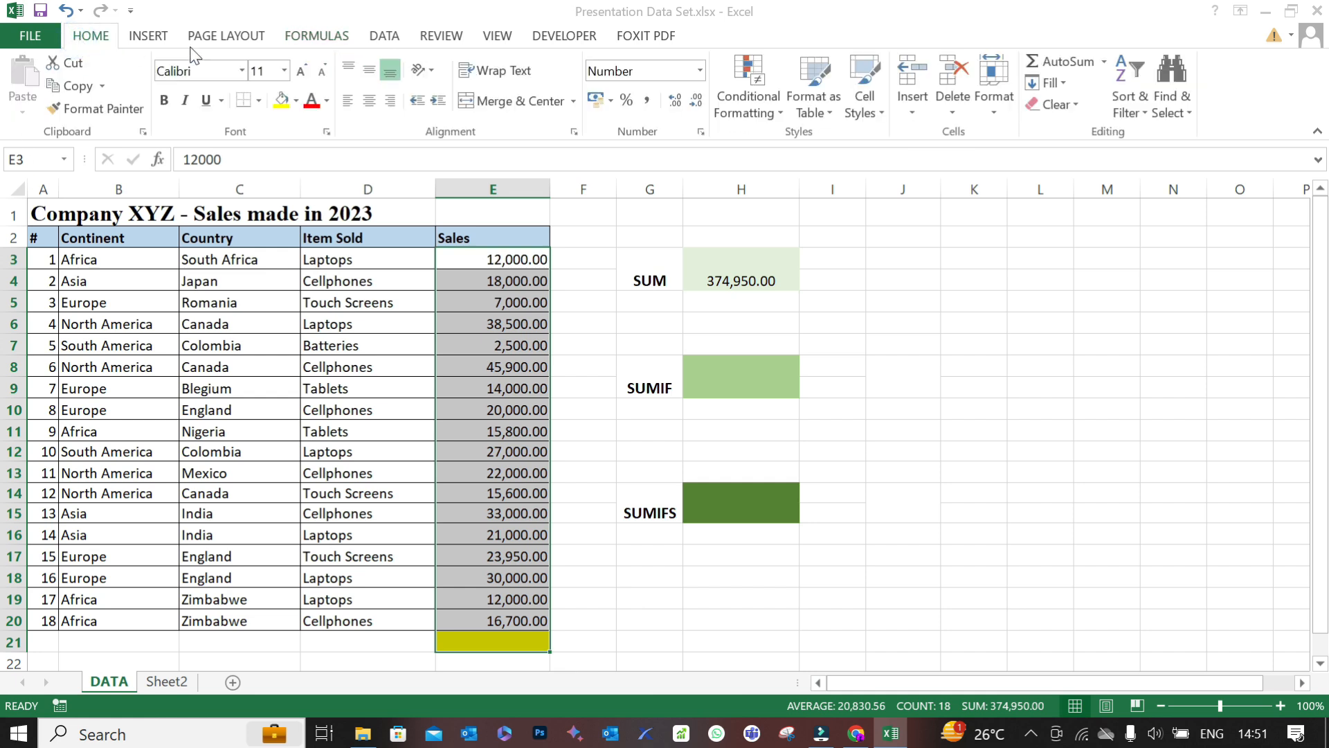
left_click(313, 40)
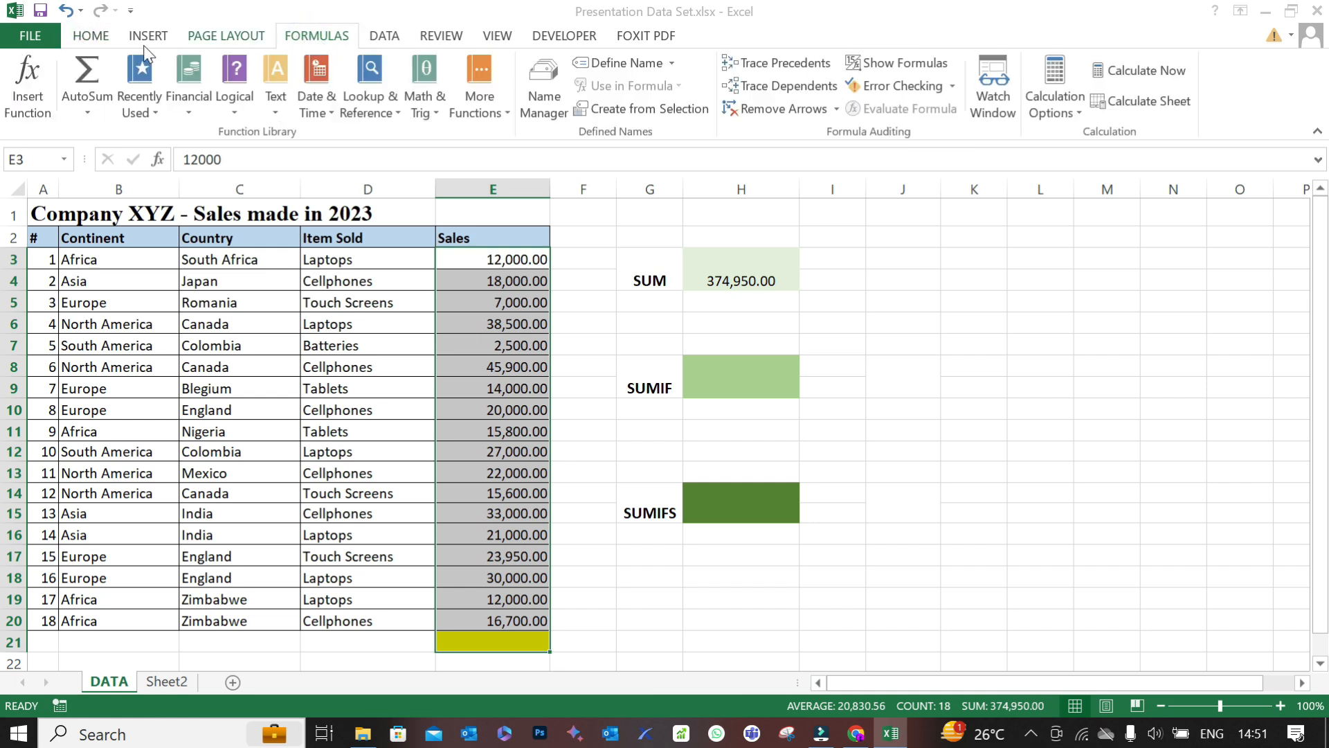
left_click(92, 69)
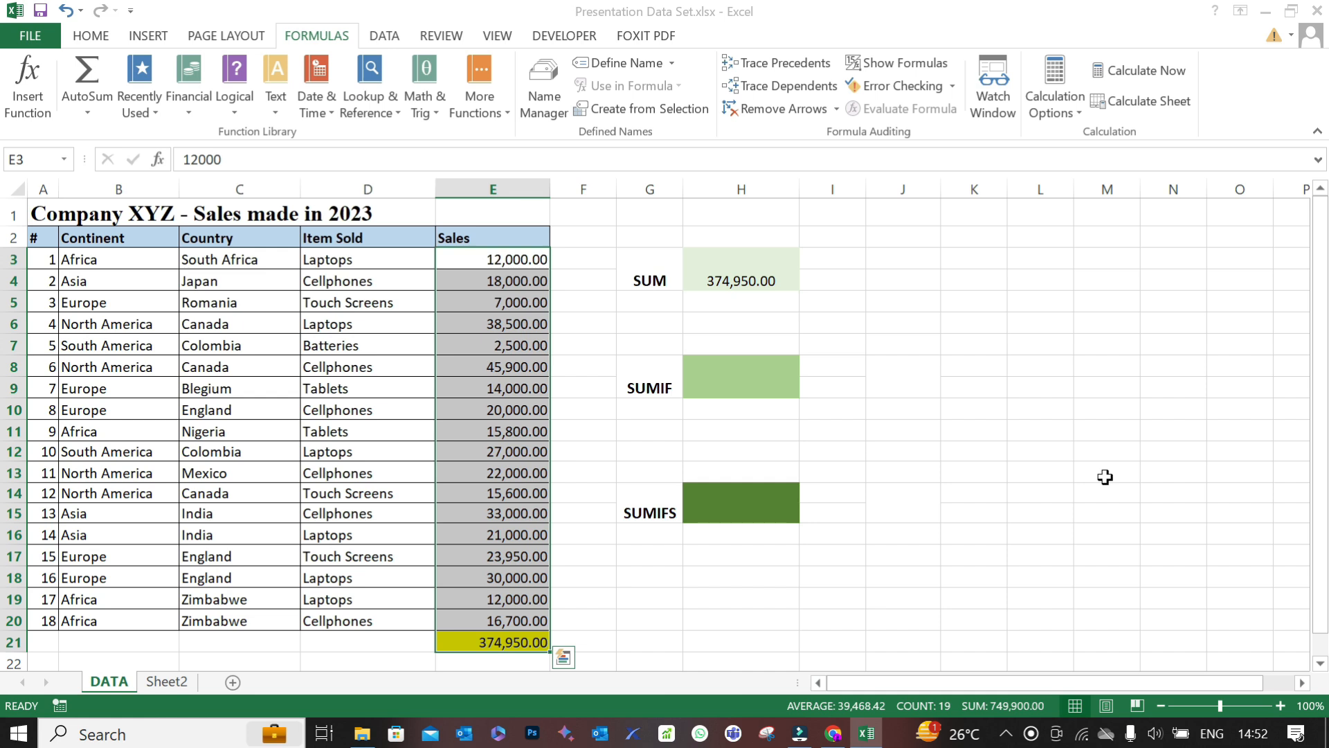
left_click(1106, 477)
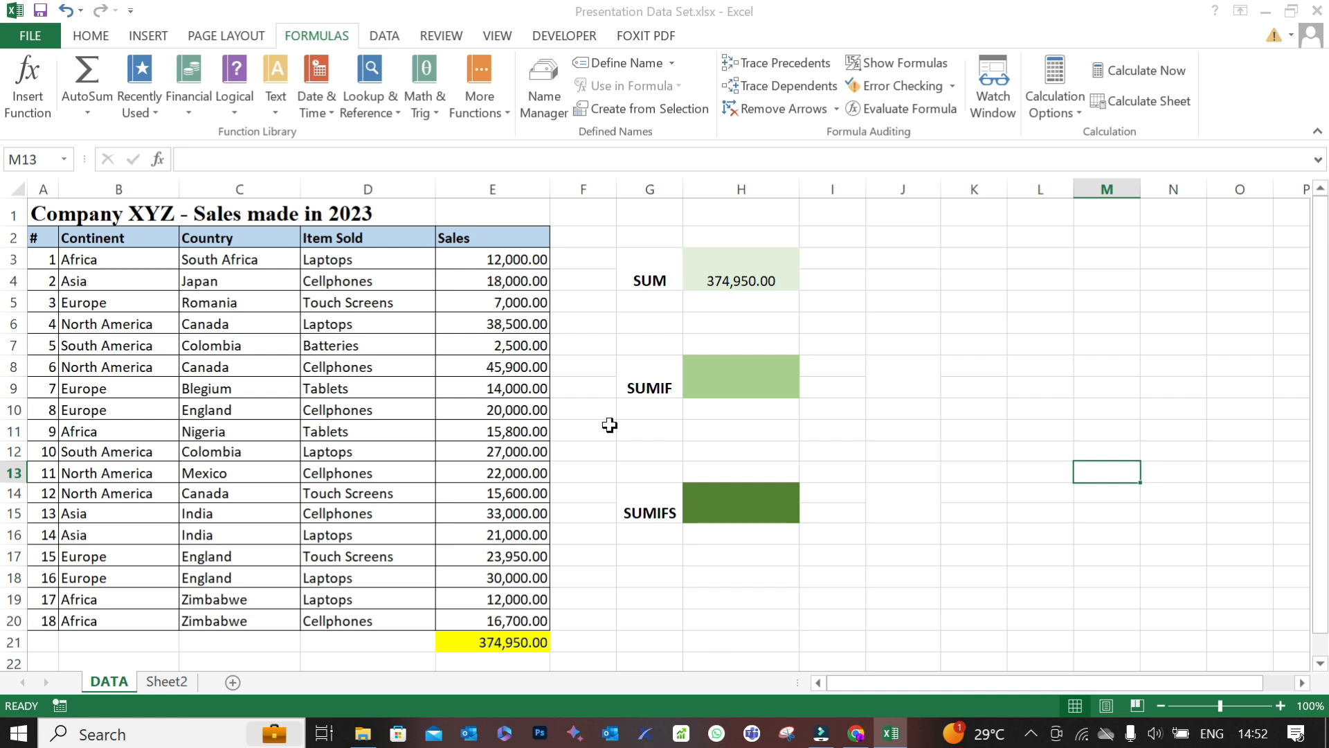
- Enter =SUMIF(B3:B20,B5,E3:E20) in the cell beside the SUMIF label to total the Europe sales
left_click(709, 381)
type("=s")
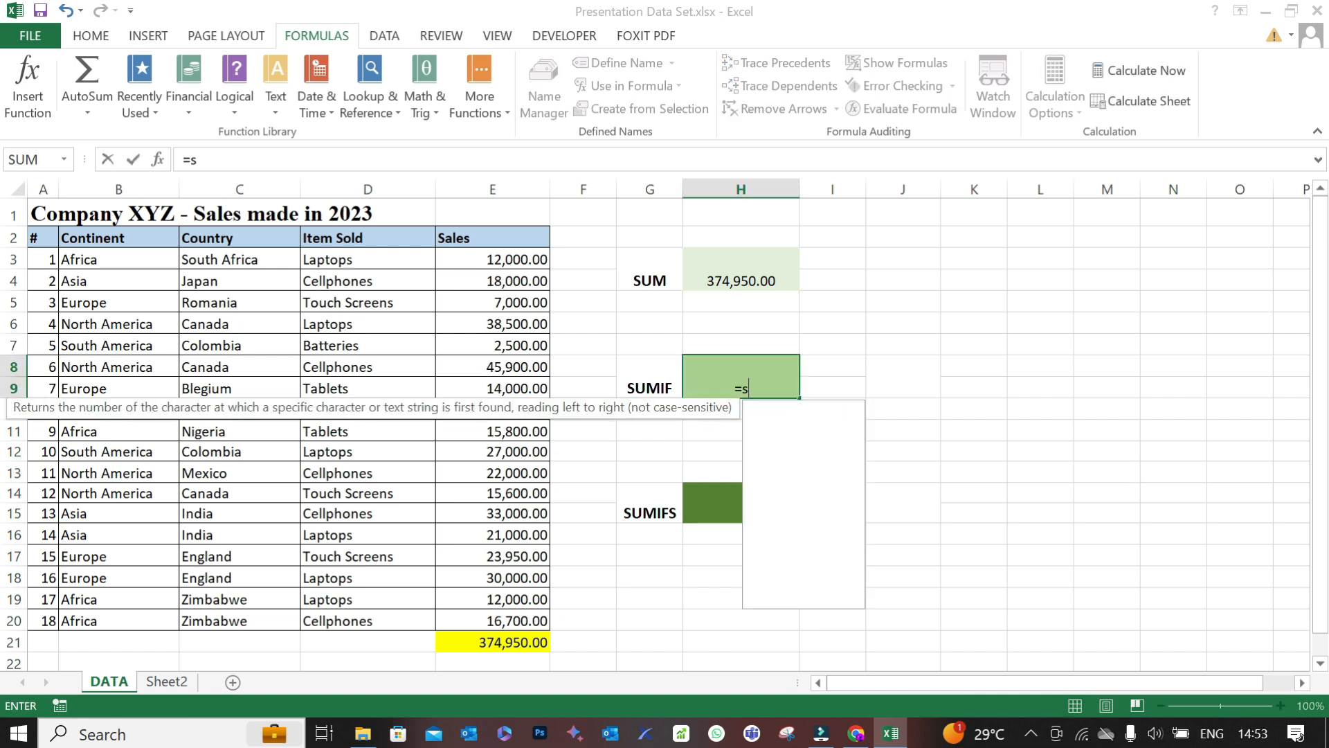
type("umif(")
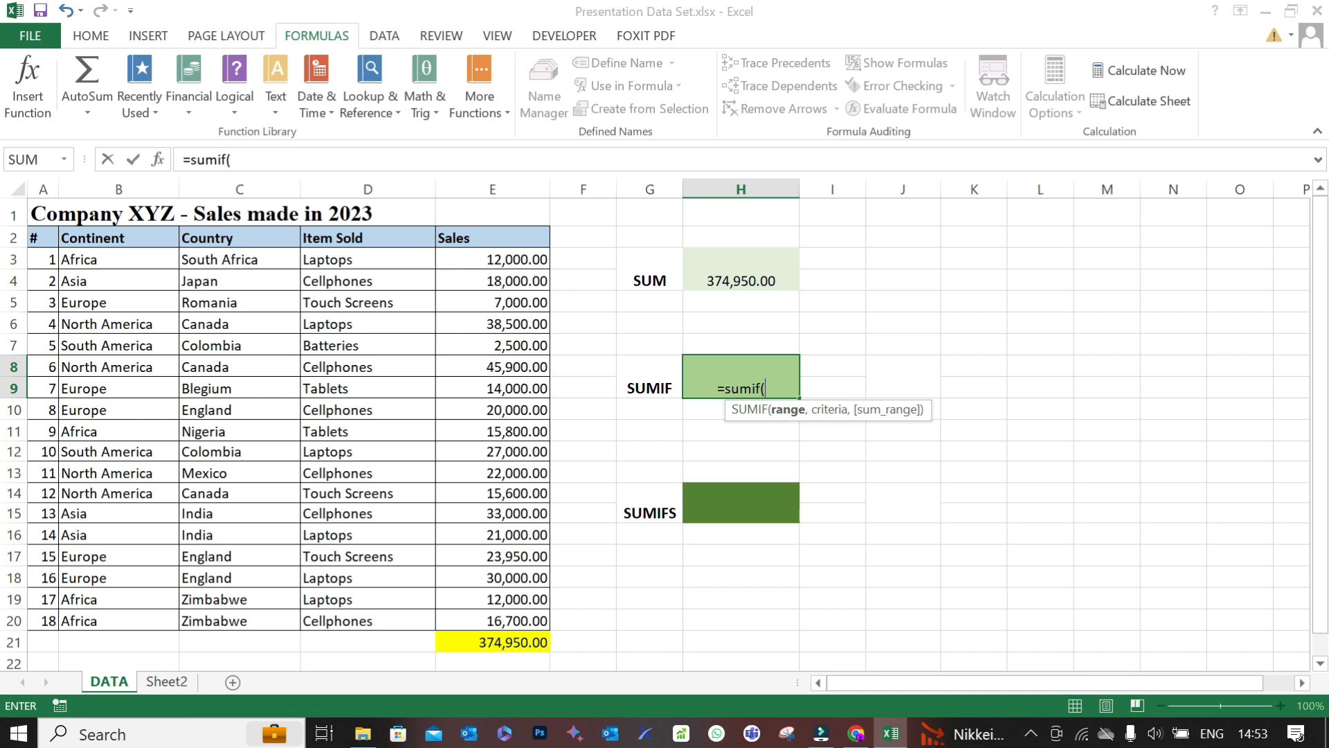
left_click_drag(153, 259, 108, 606)
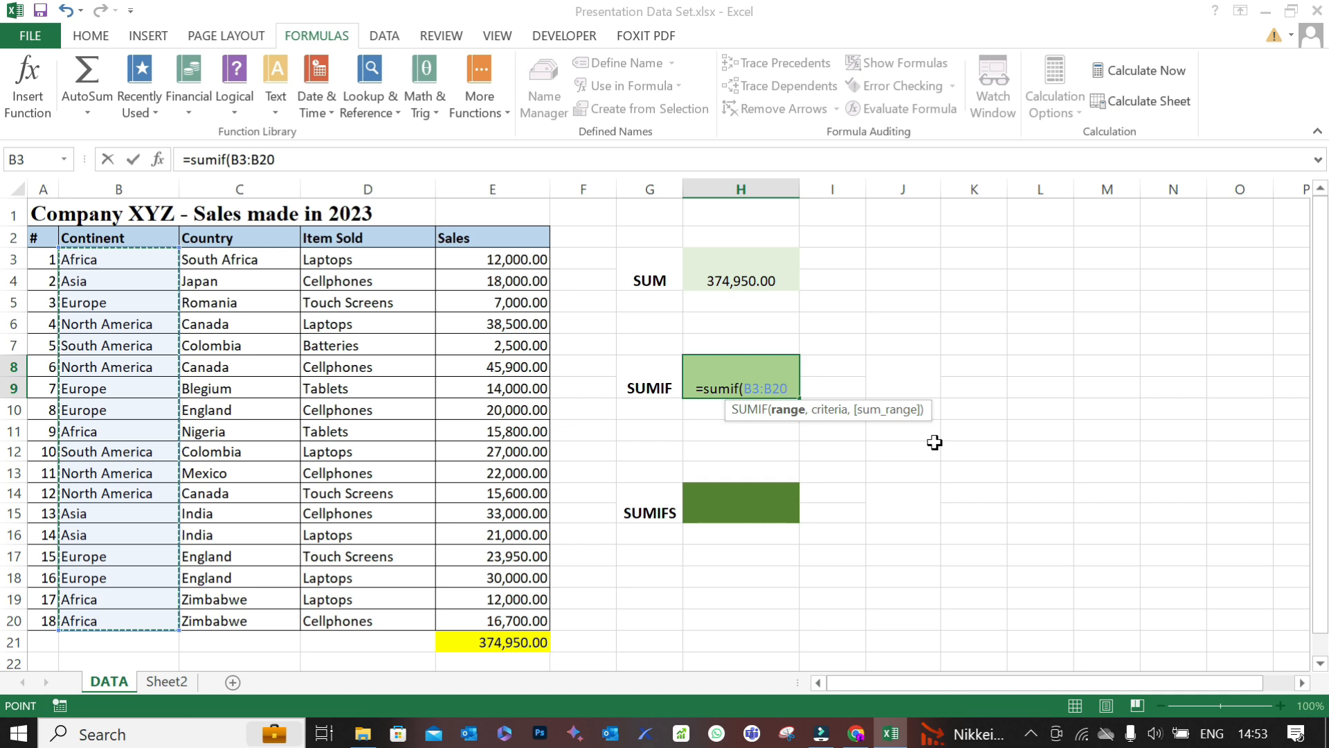
type(",")
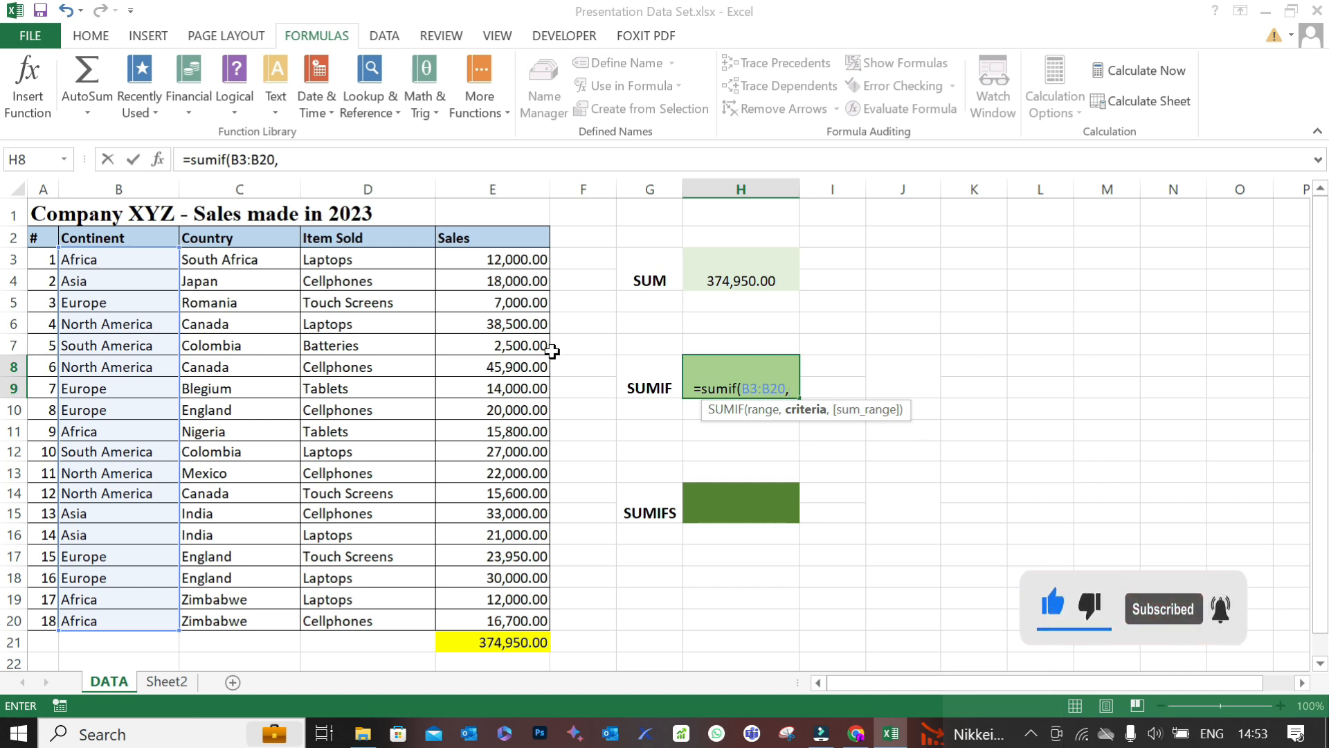
left_click(112, 311)
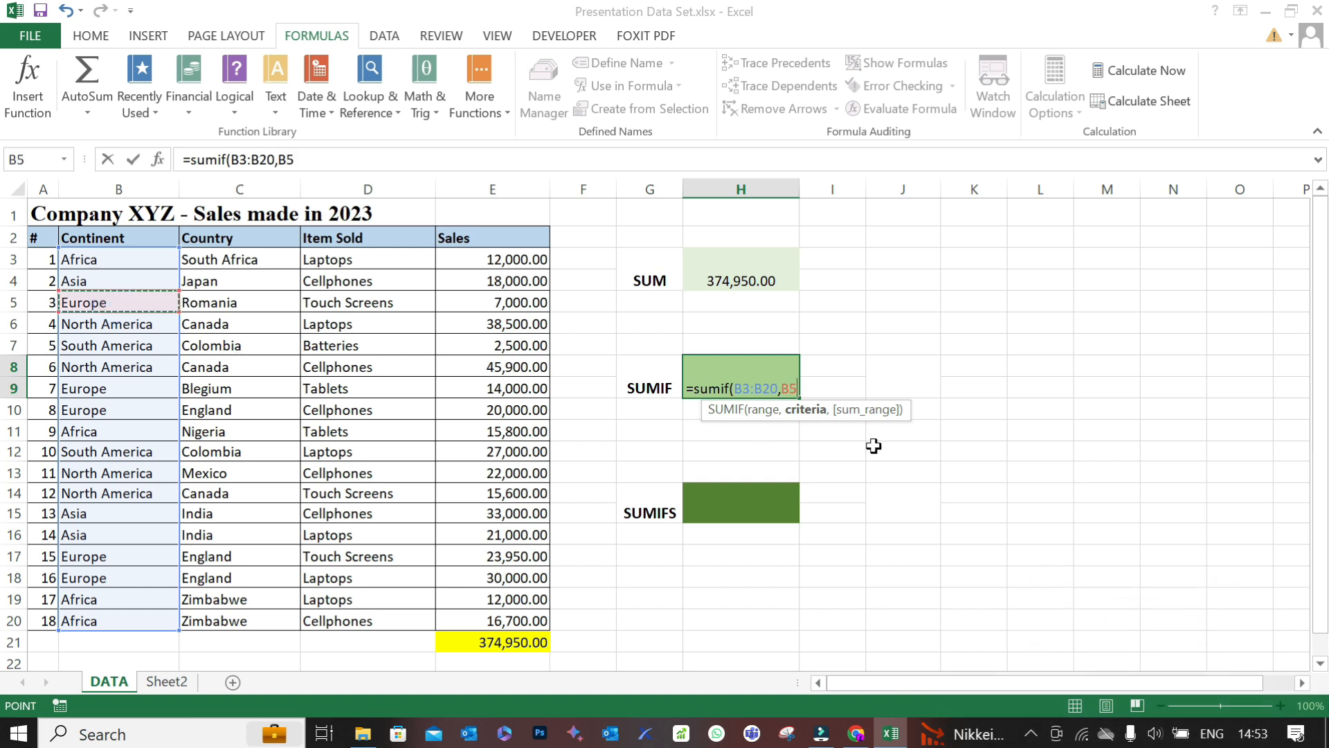
type(",")
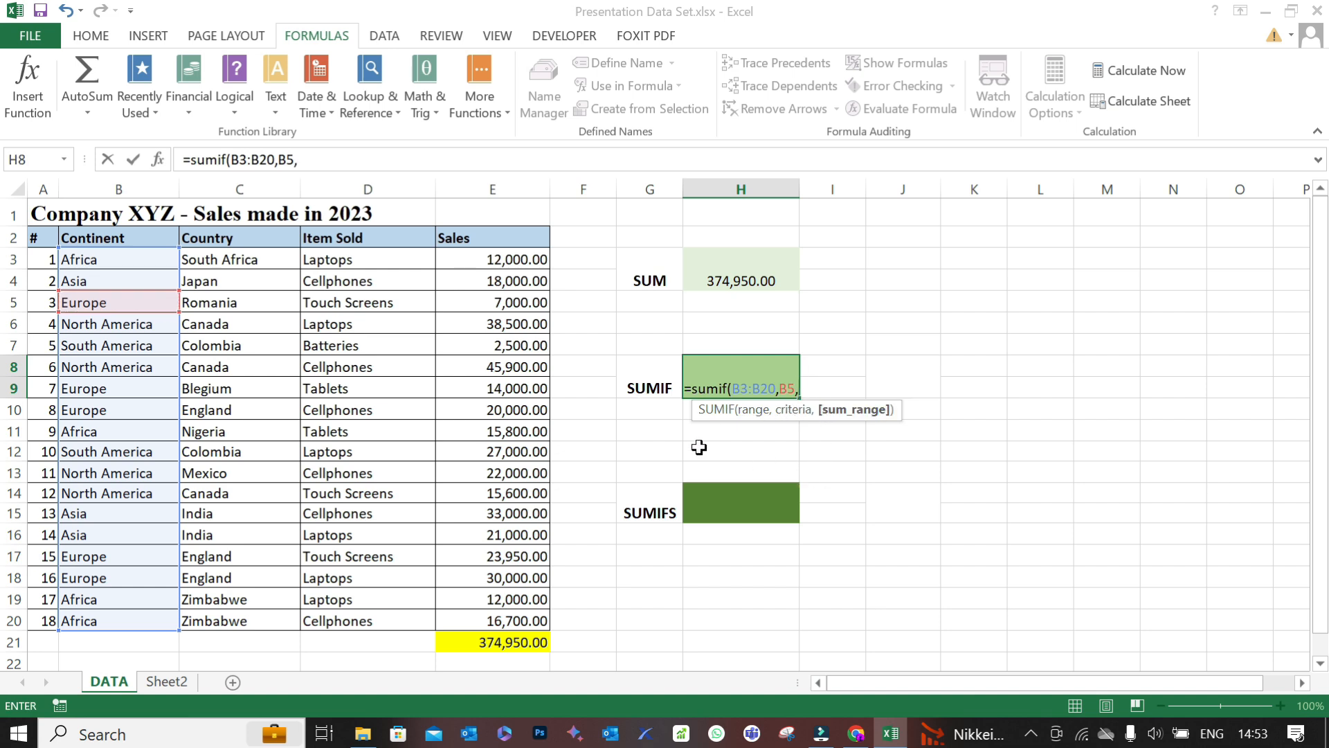
left_click(500, 258)
left_click_drag(500, 258, 498, 614)
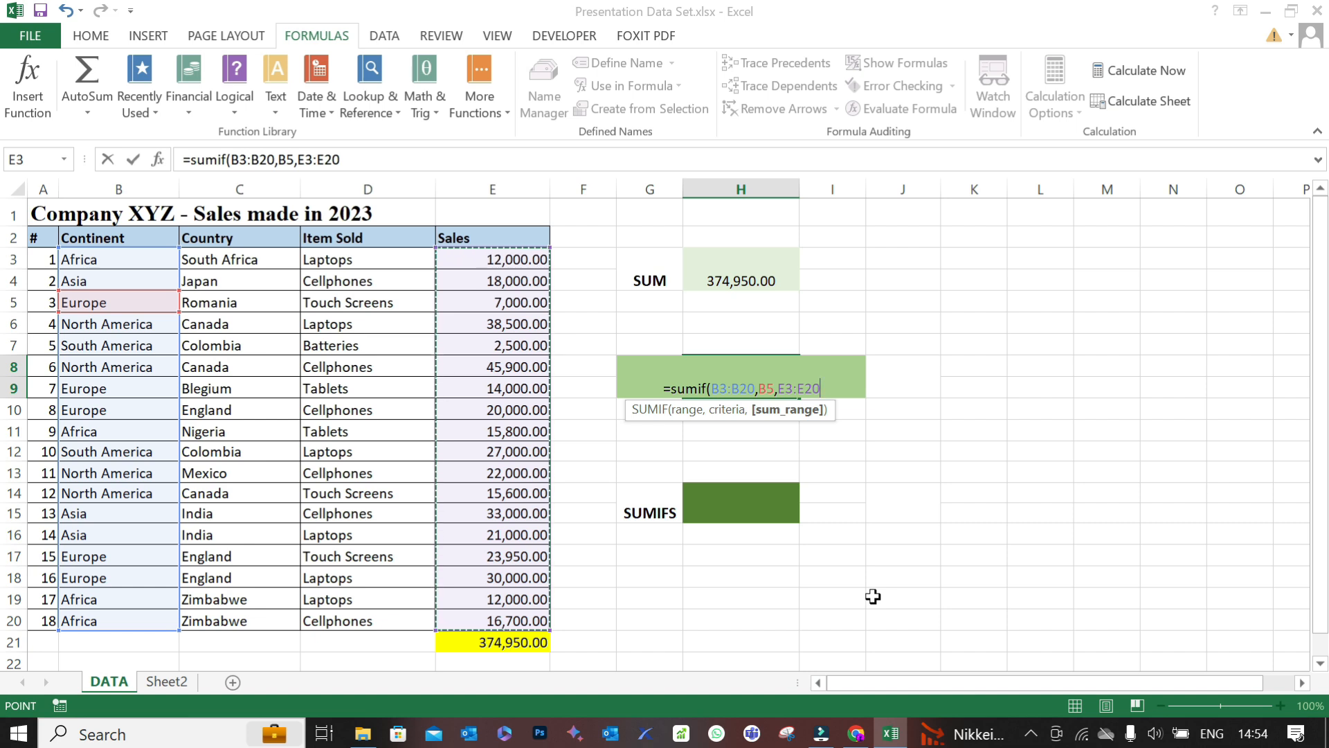
type(")")
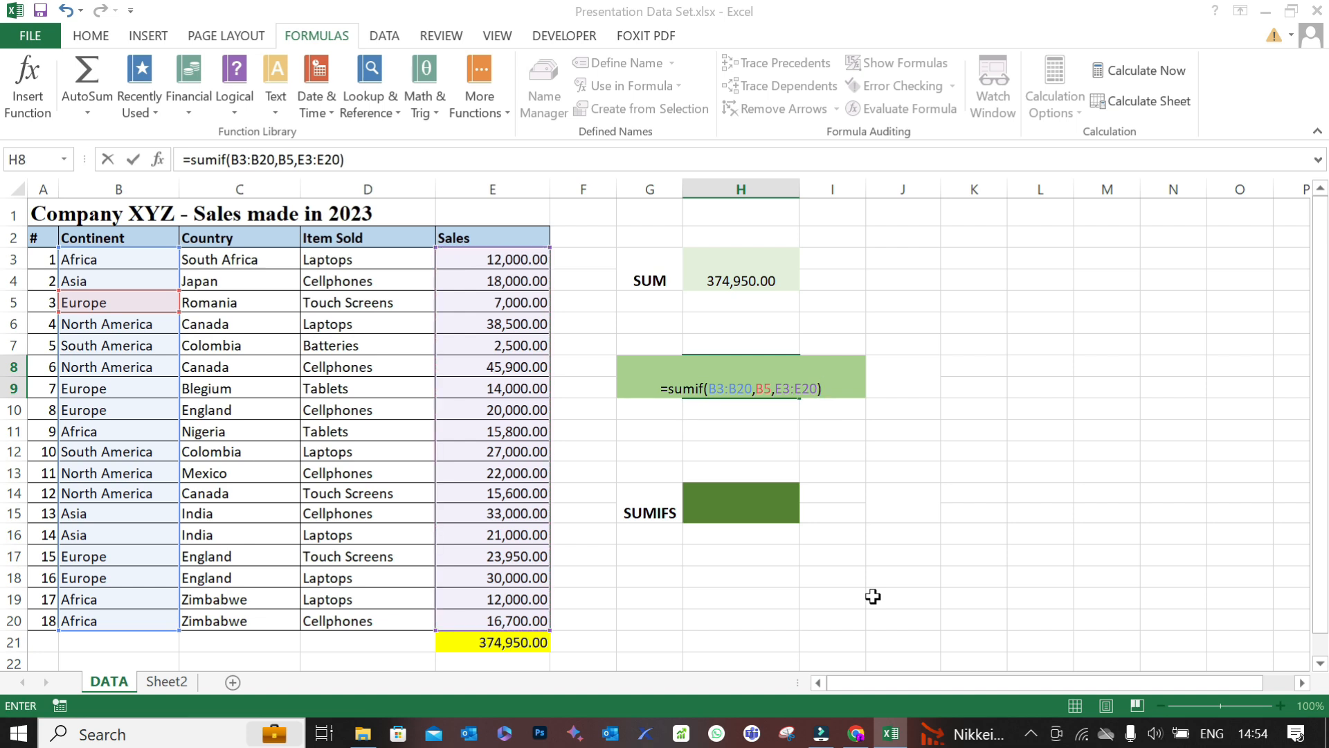
key("Return")
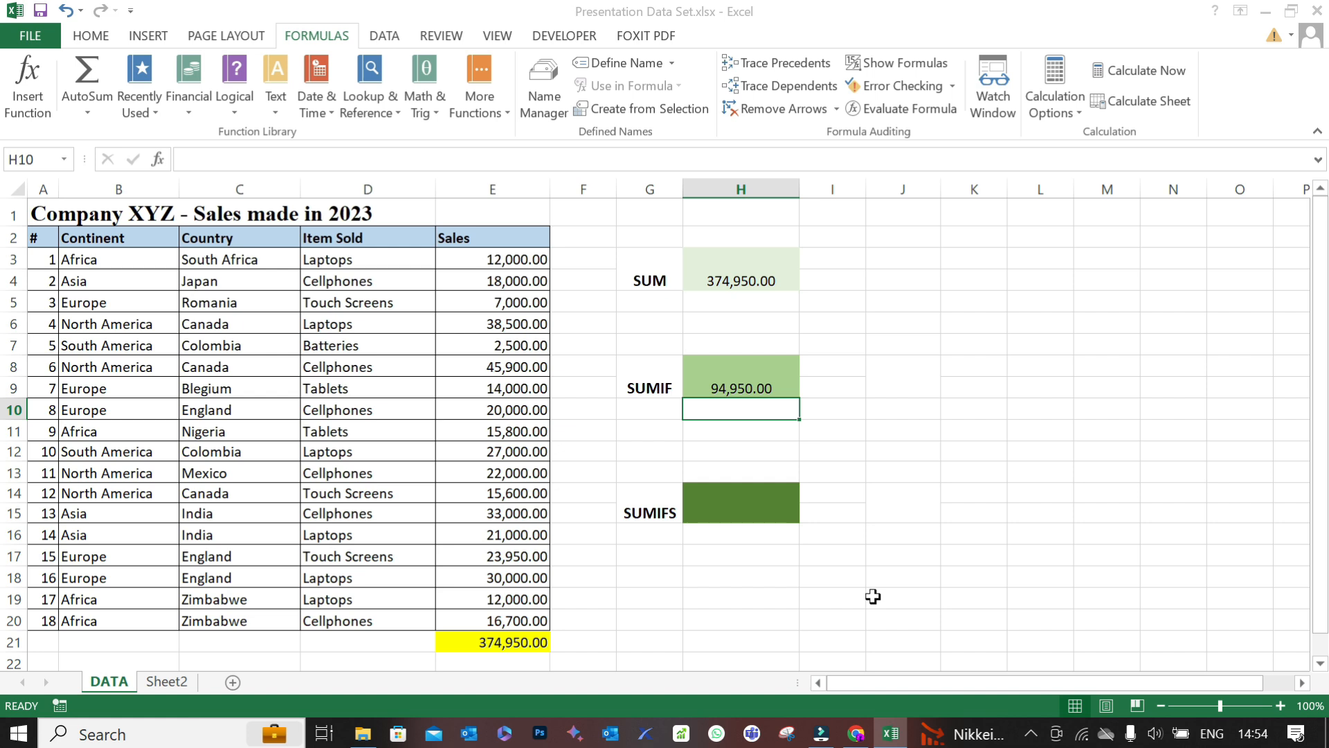
- Add the individual Europe sales in J8 with the formula =E5+E9+E10+E17+E18 as a cross-check of the SUMIF result
key("Up")
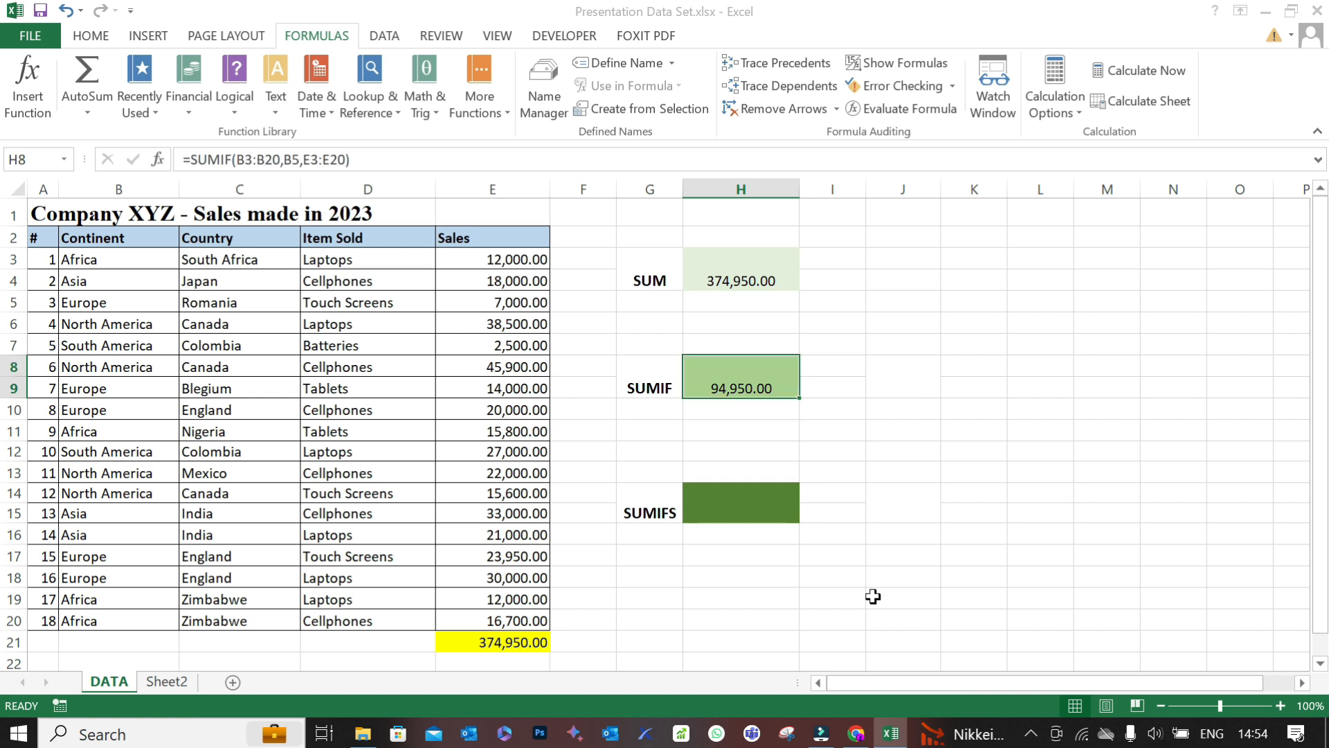
key("Right")
key("Right")
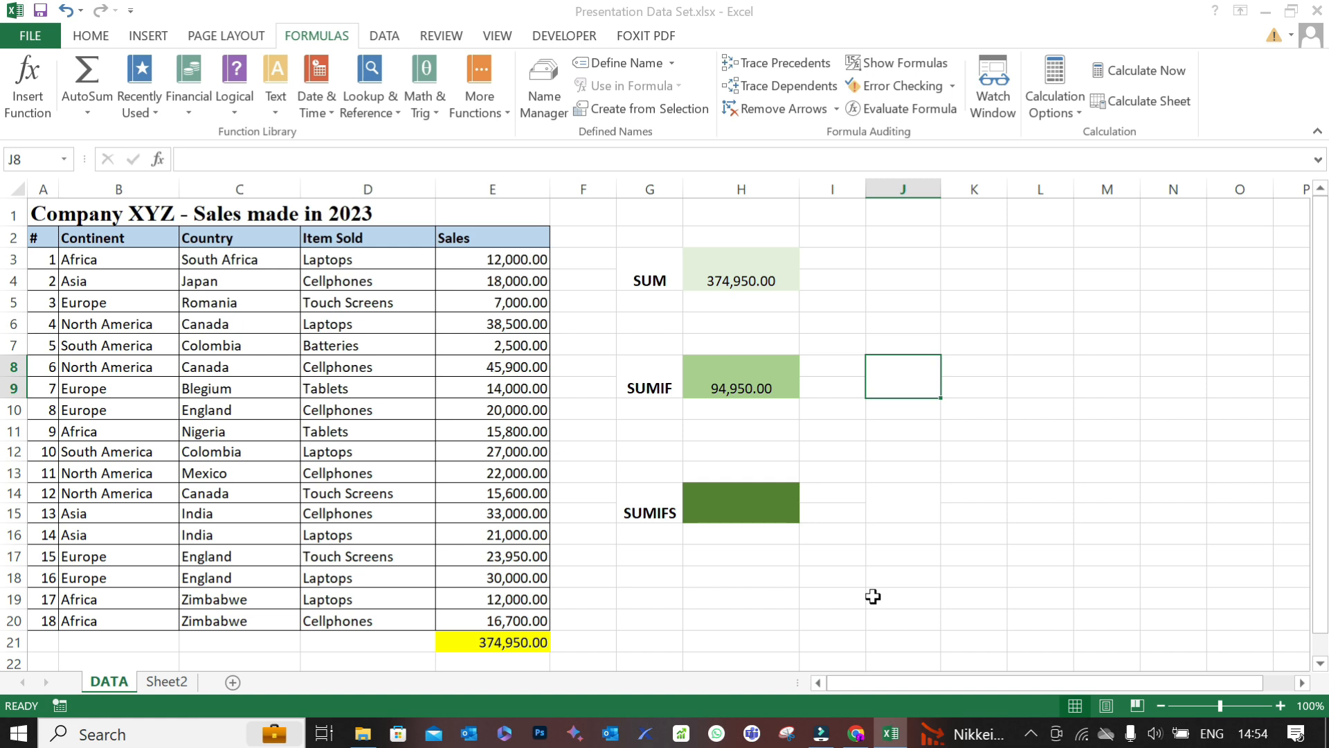
type("=")
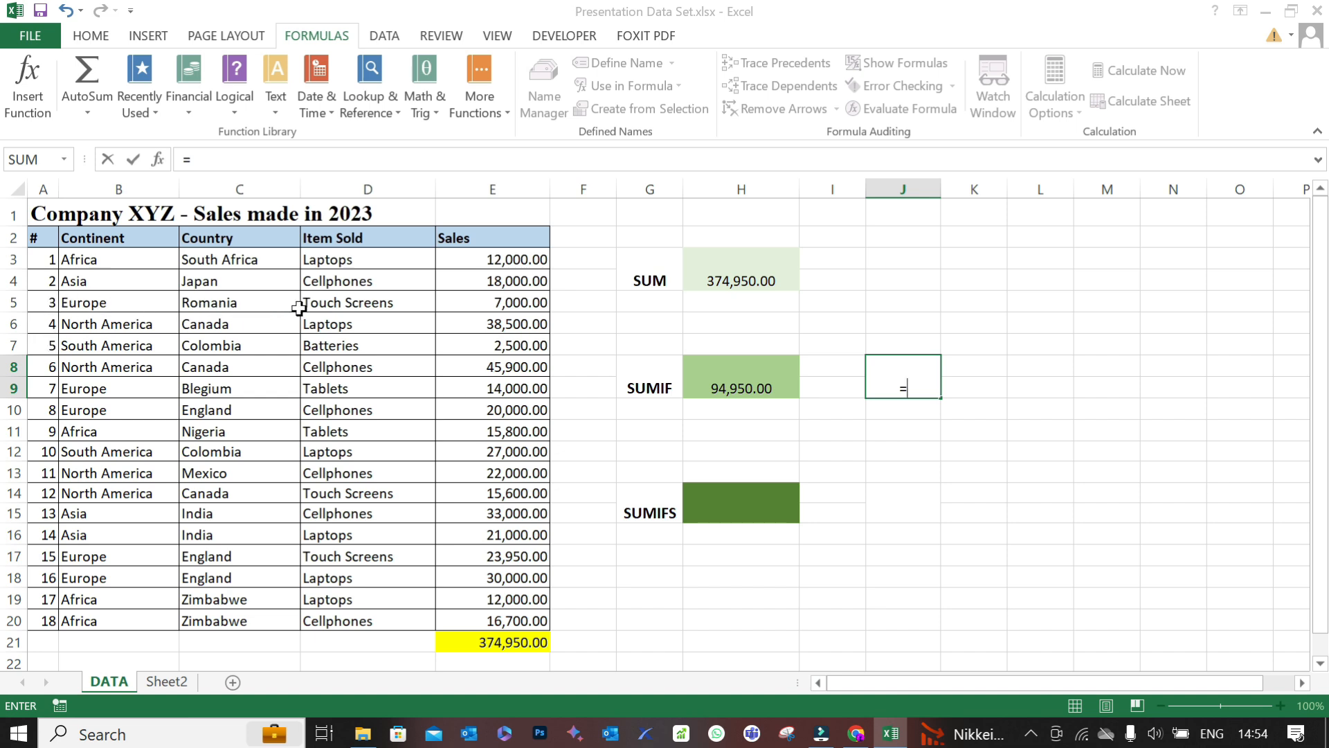
left_click(511, 302)
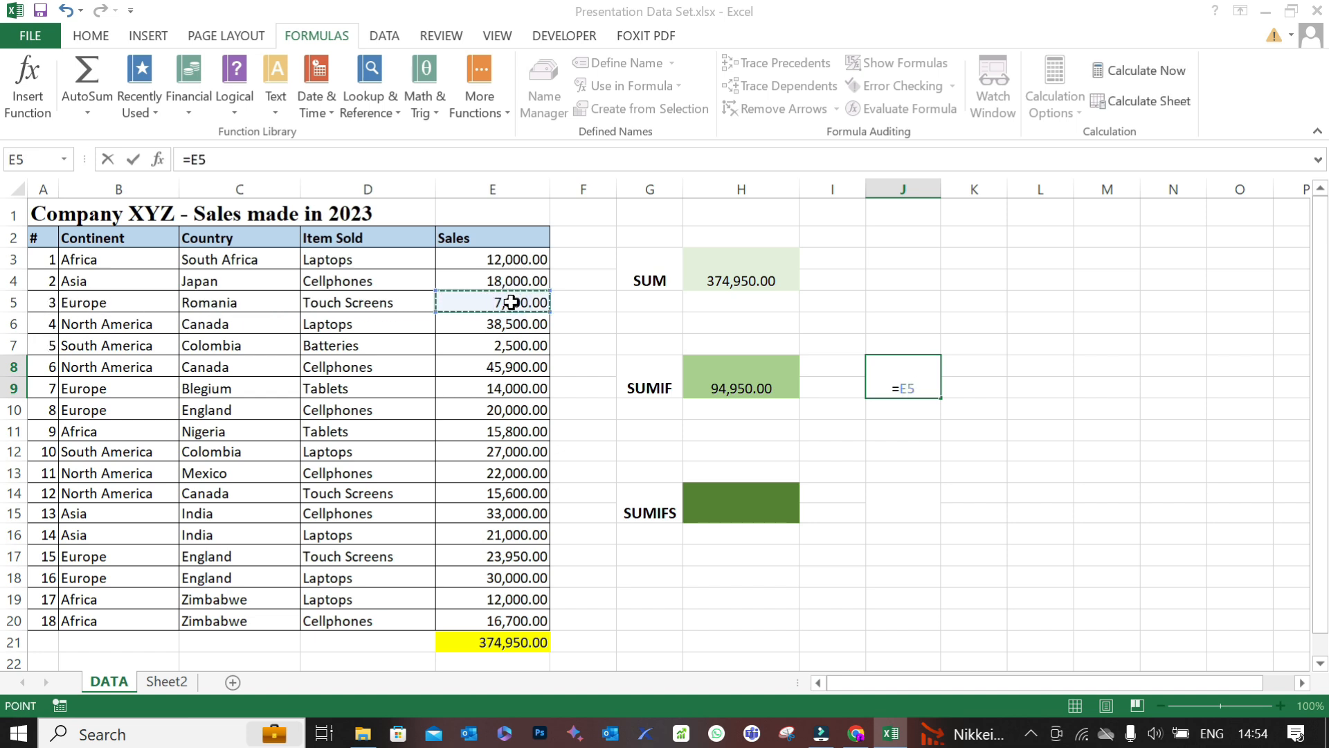
type("=")
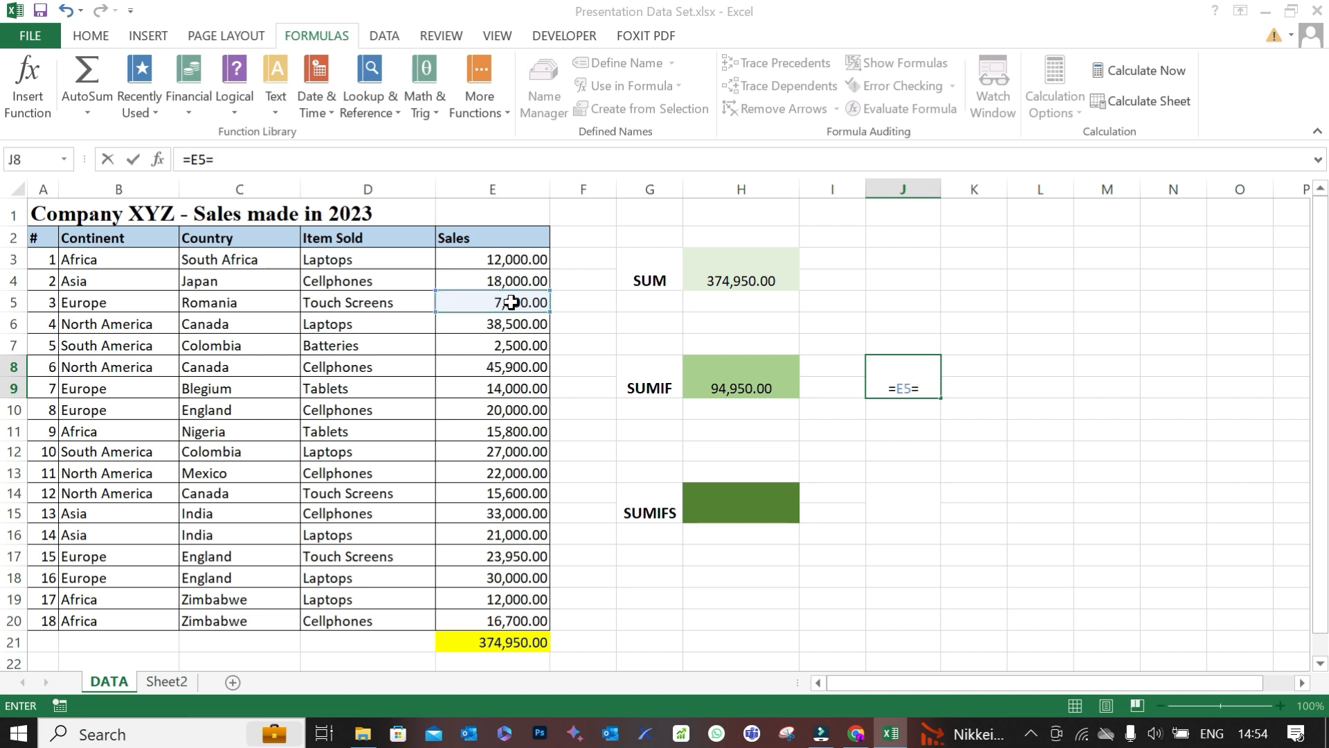
key("BackSpace")
left_click(494, 392)
type("+")
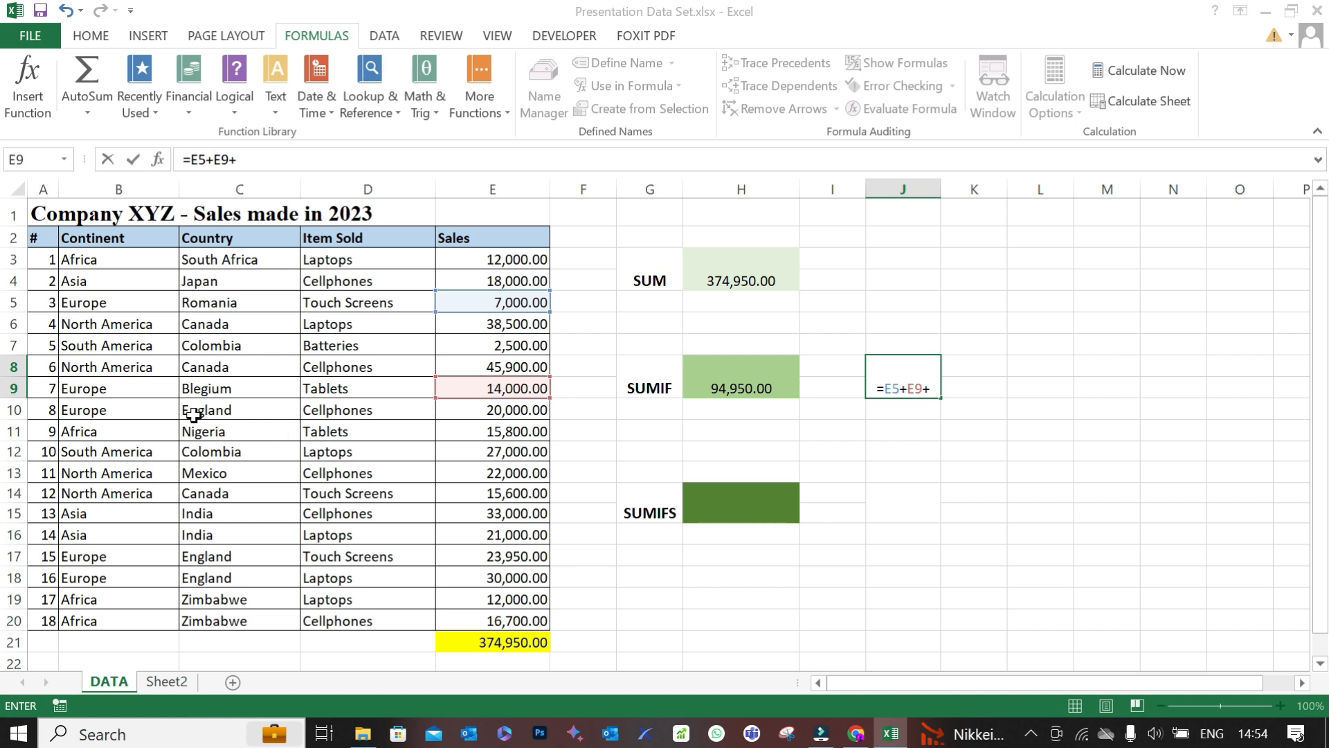
left_click(475, 410)
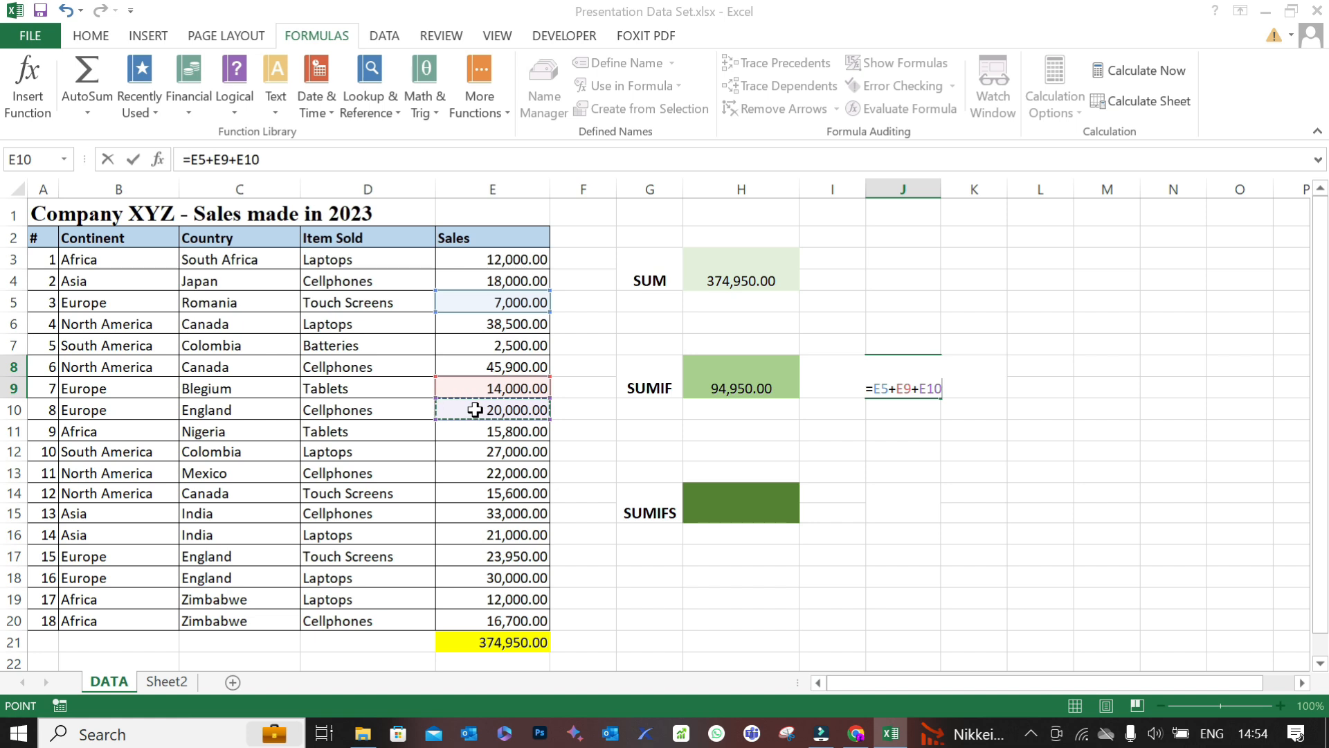
type("+")
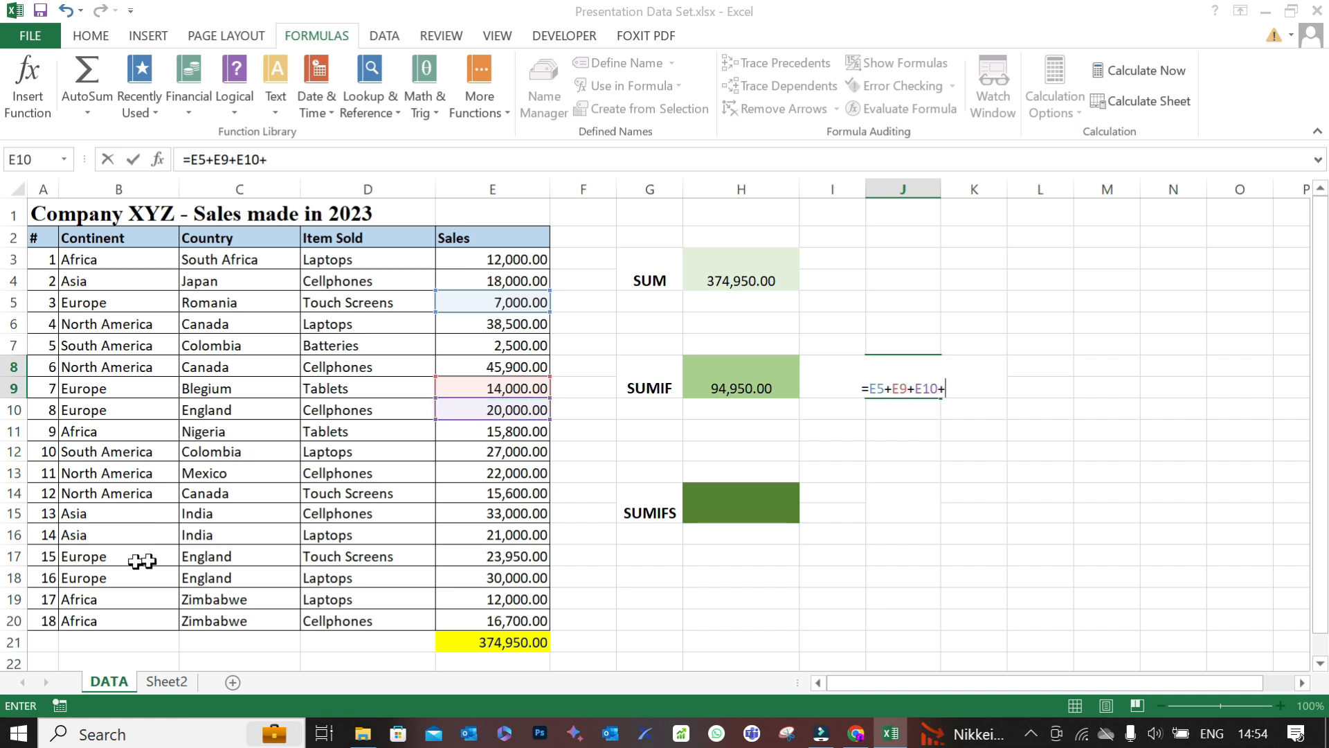
left_click(463, 556)
type("+")
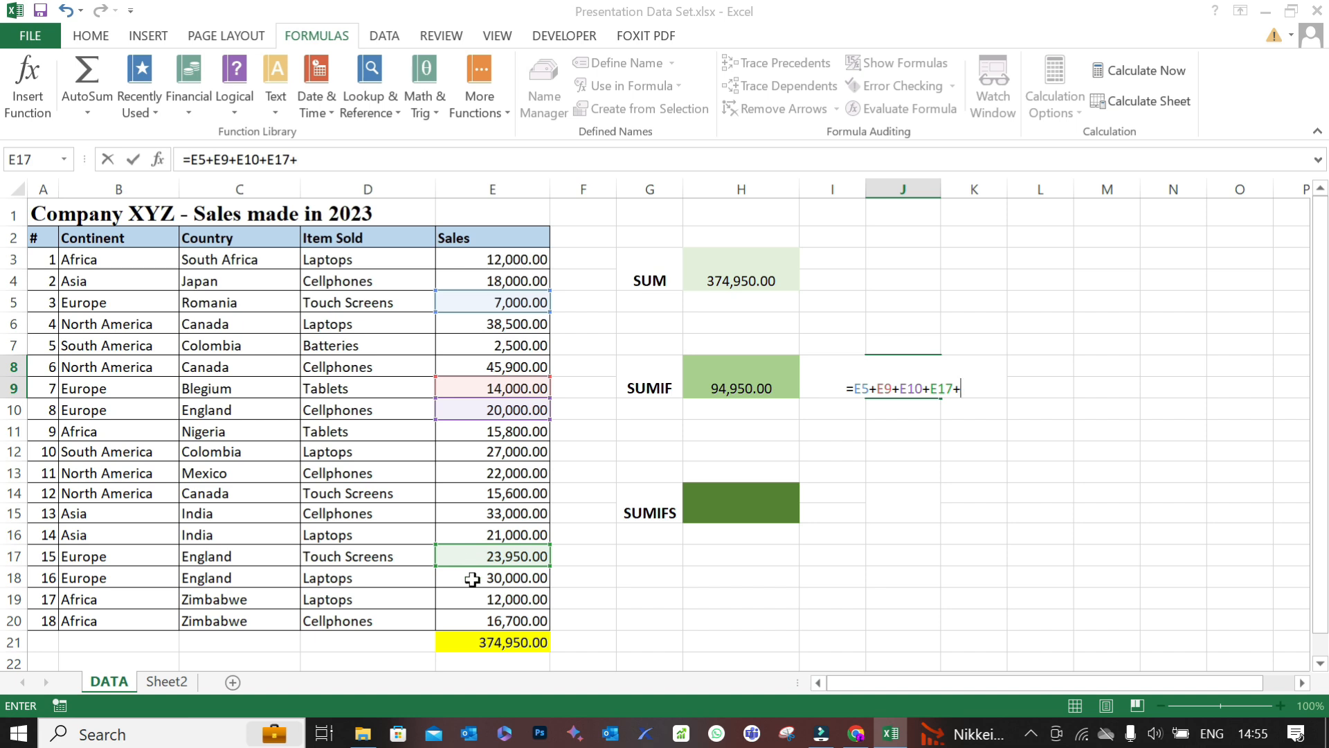
left_click(472, 579)
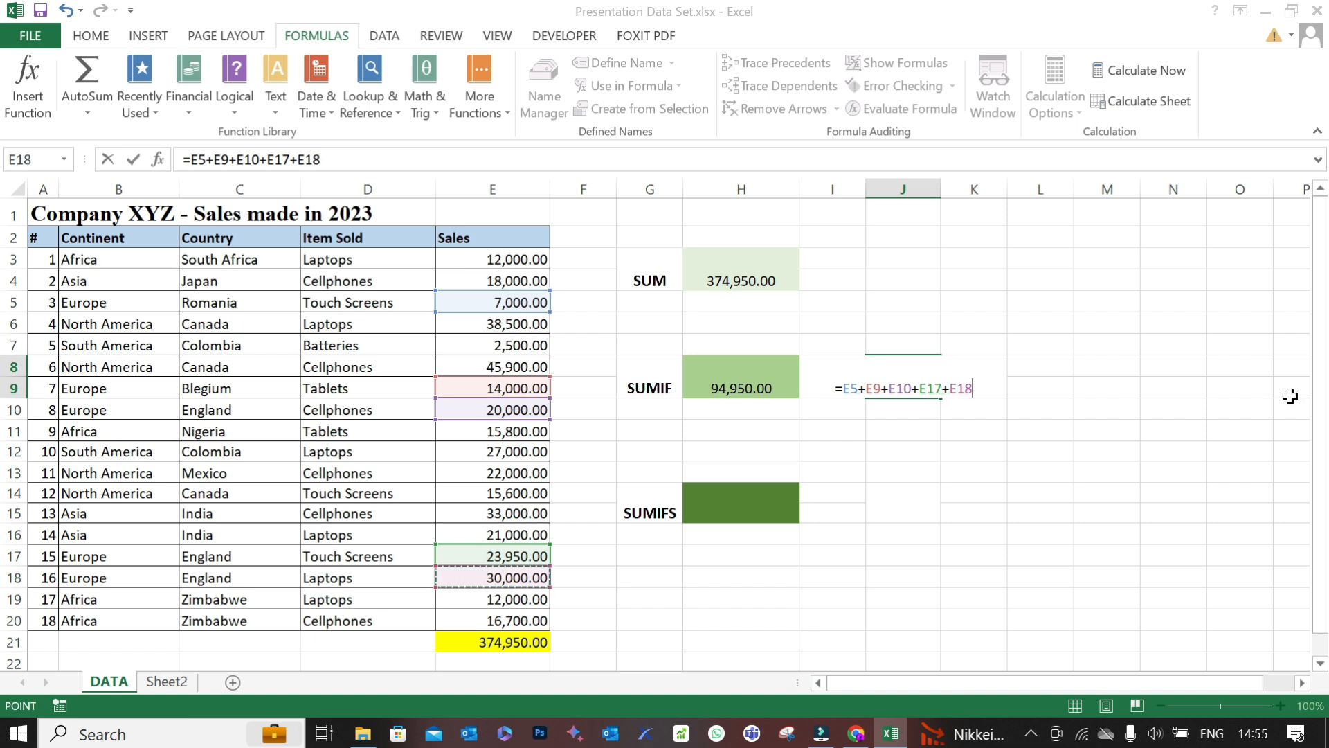
key("Return")
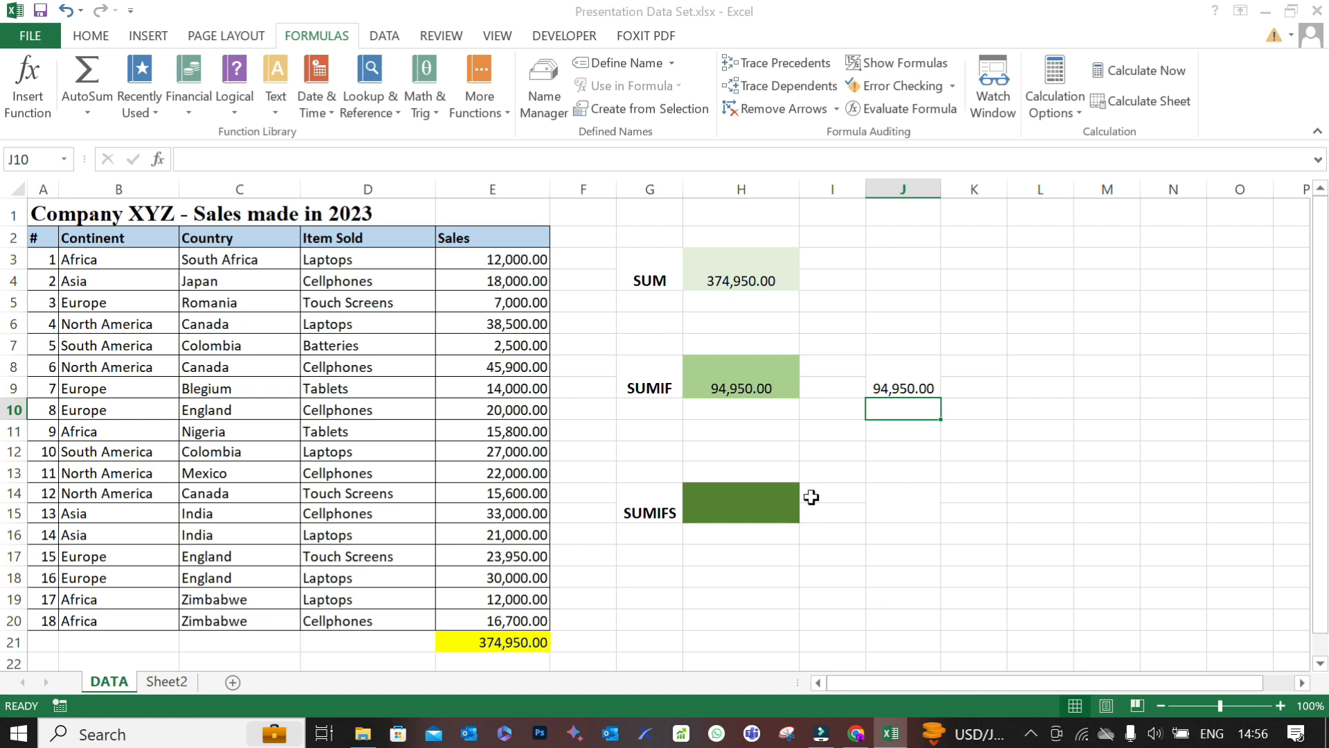
- Start a SUMIFS formula in the cell beside the SUMIFS label with sum range E20, criteria range B3:B20 and criterion B6
left_click(728, 504)
type("=")
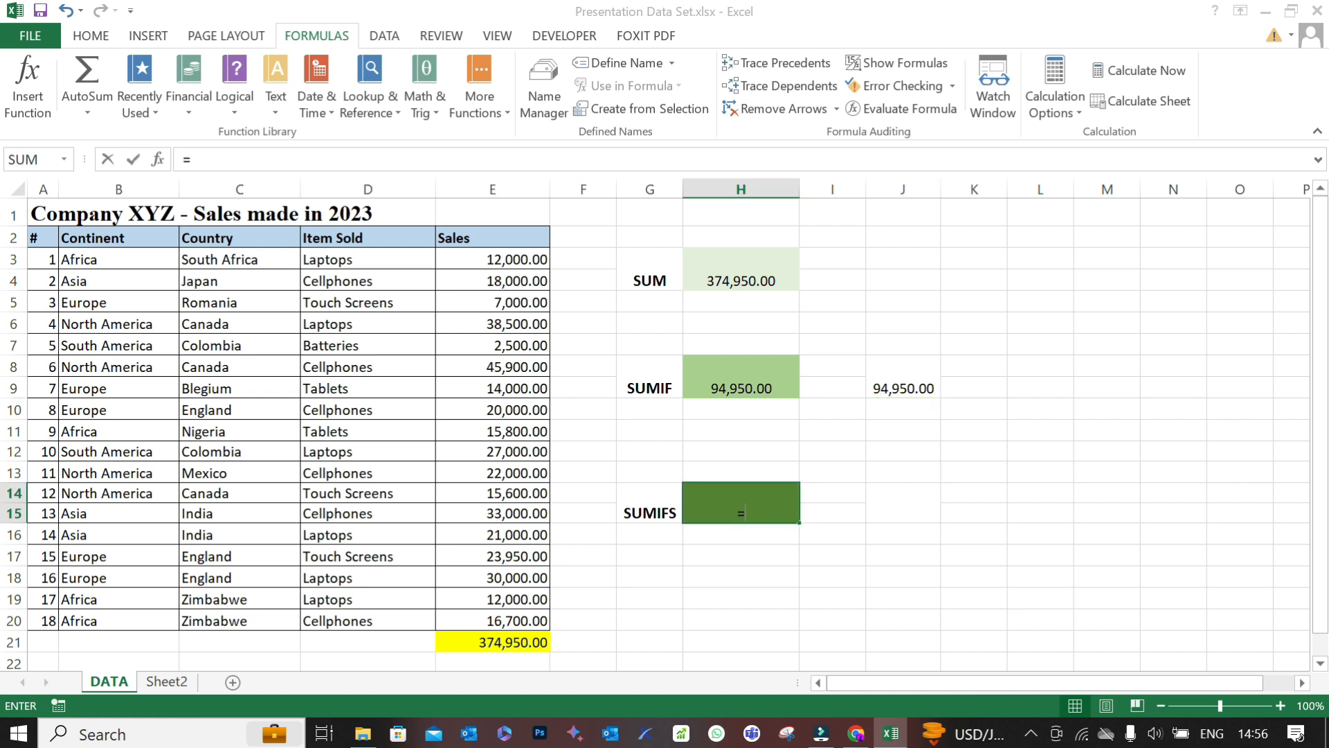
type("sumifs")
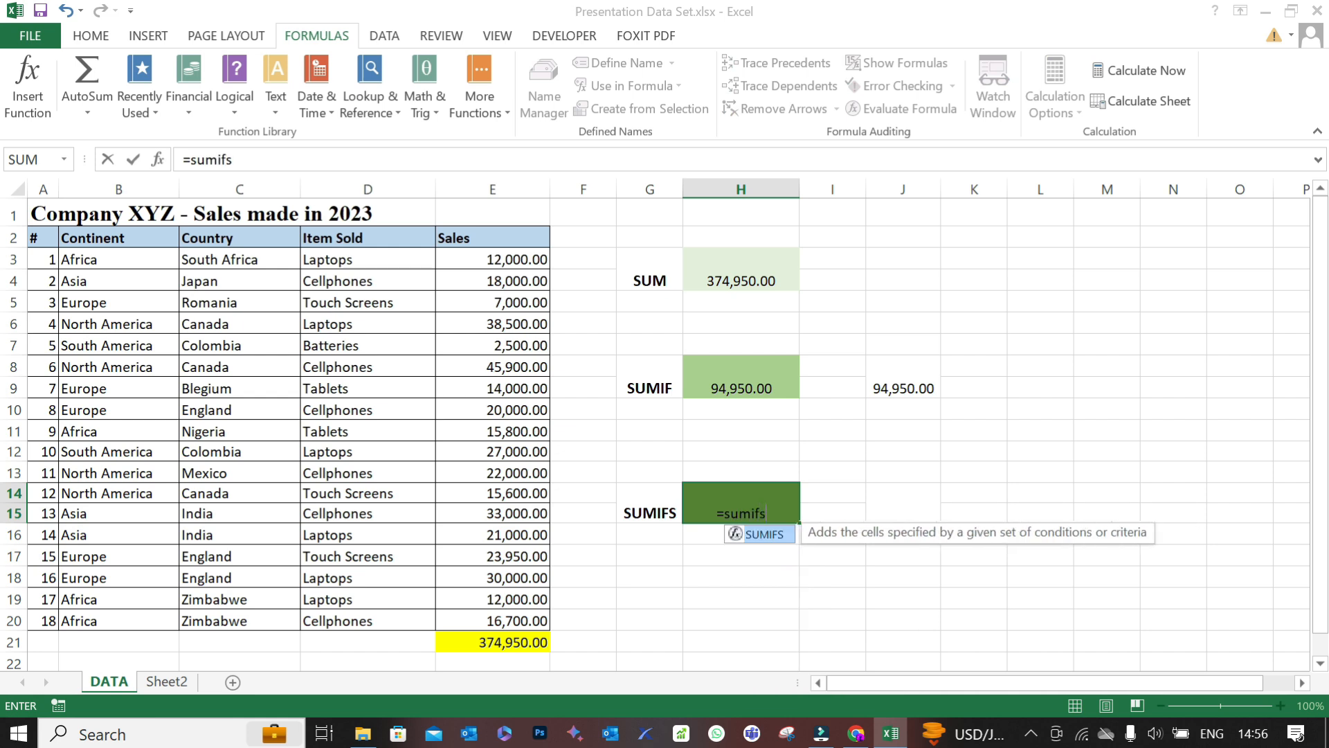
type("(")
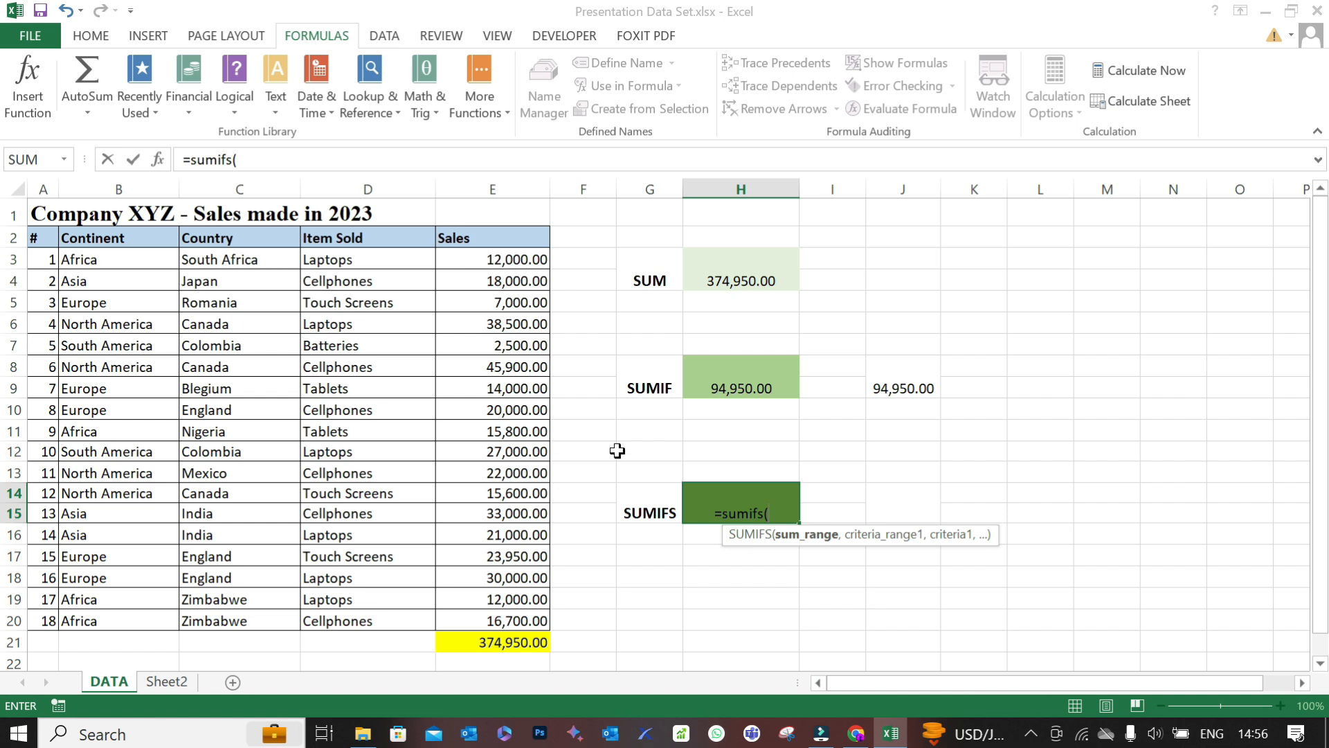
left_click_drag(507, 260, 516, 613)
left_click(515, 618)
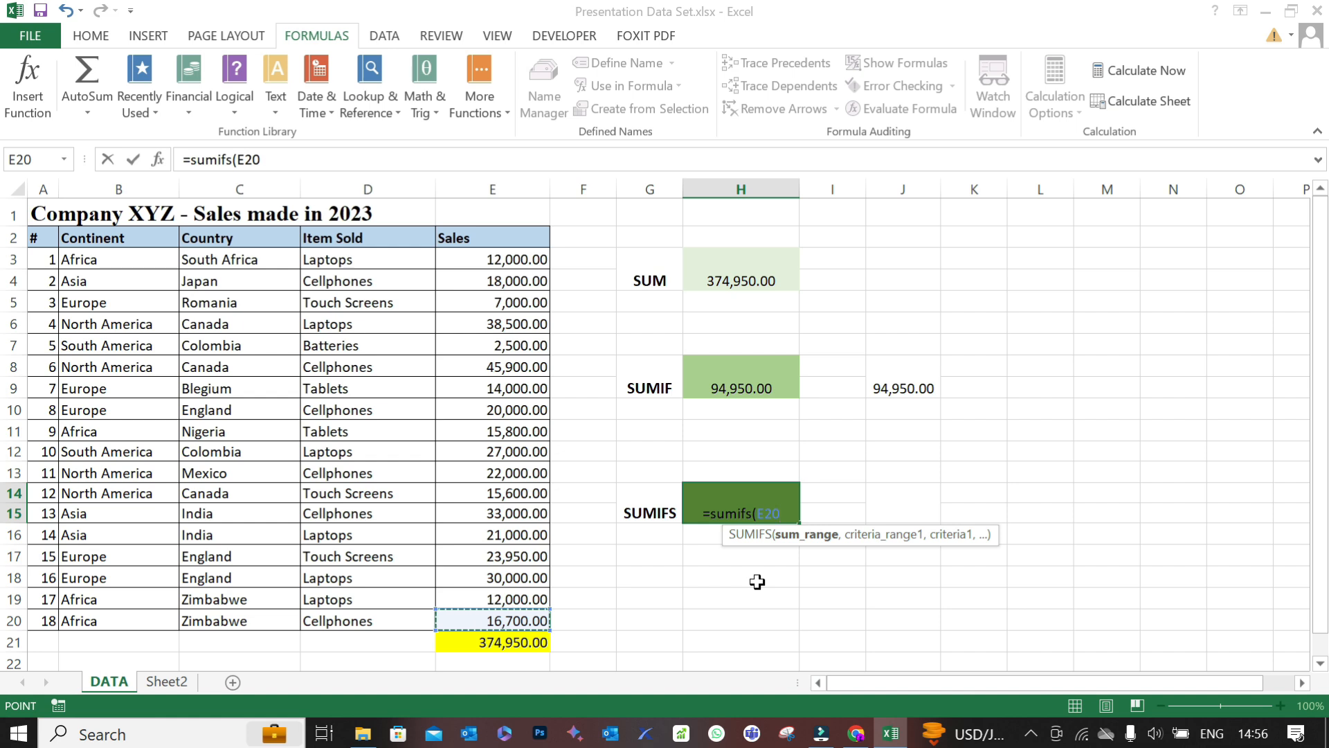
type(",")
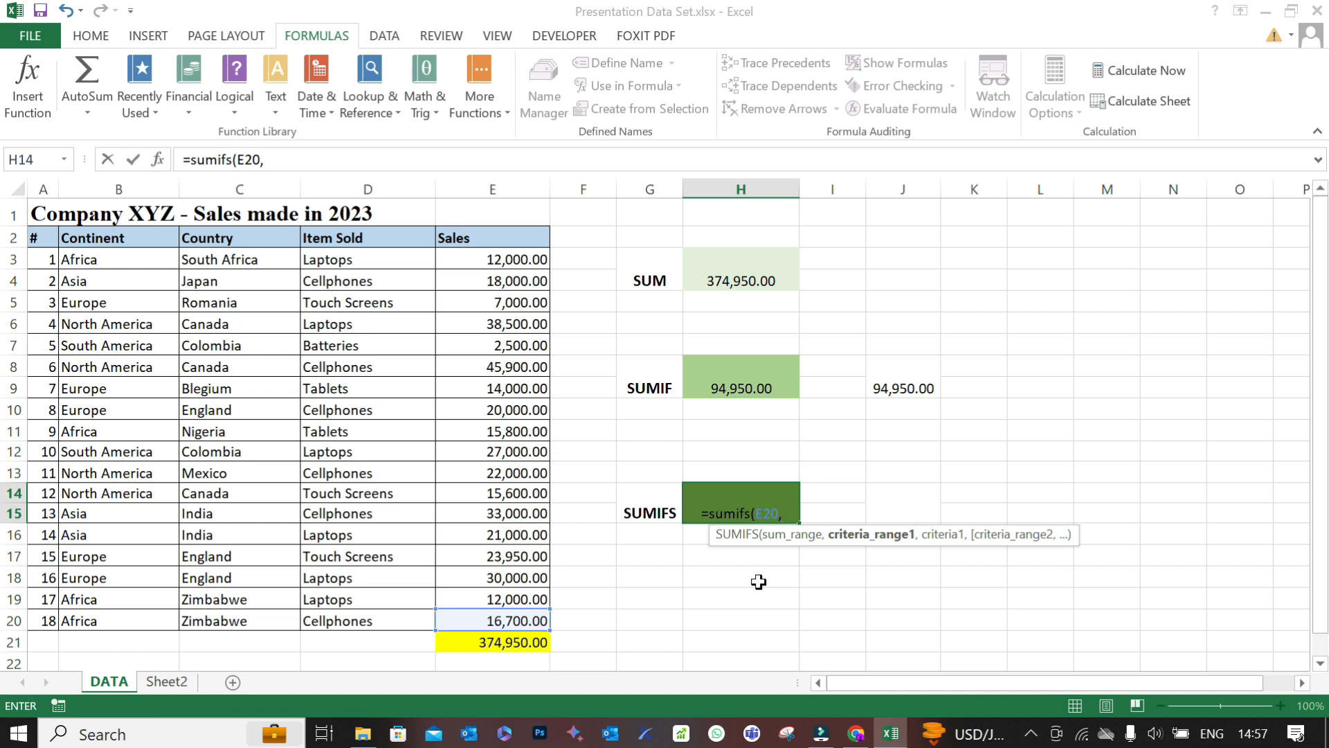
left_click_drag(142, 254, 110, 615)
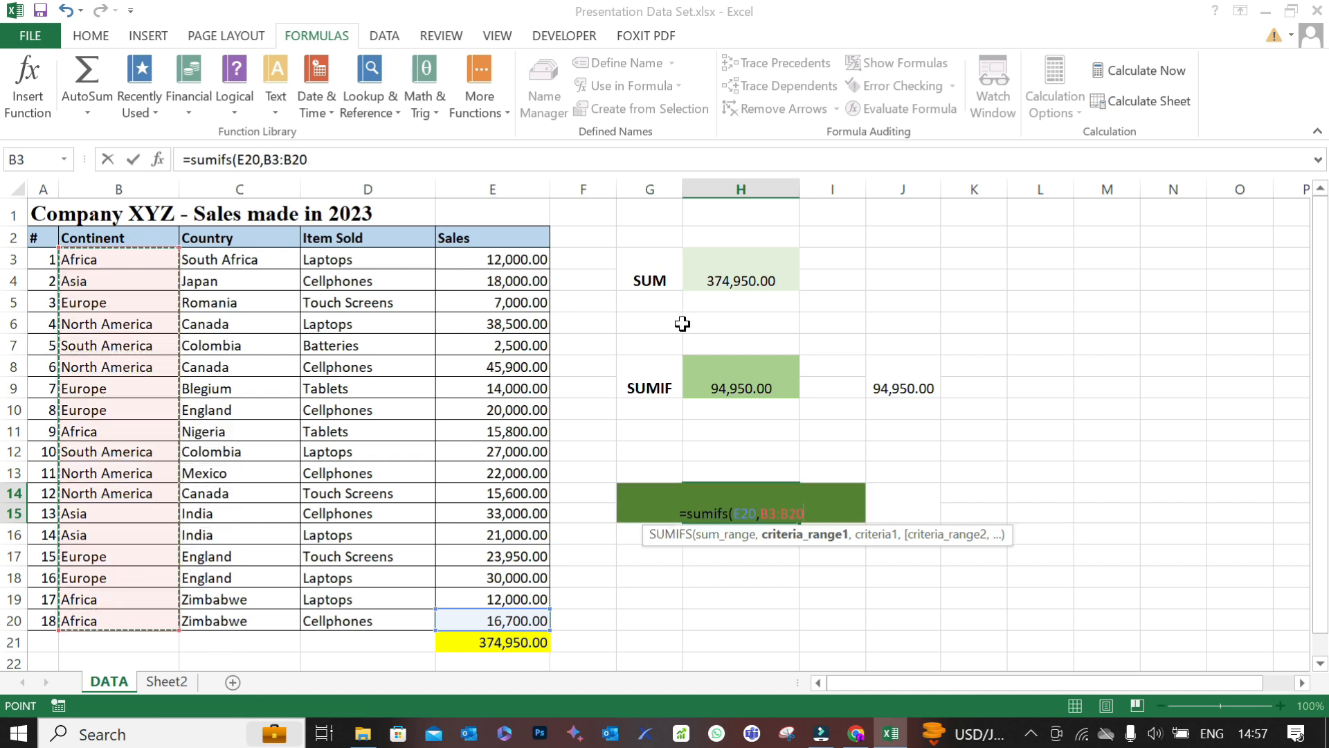
type(",")
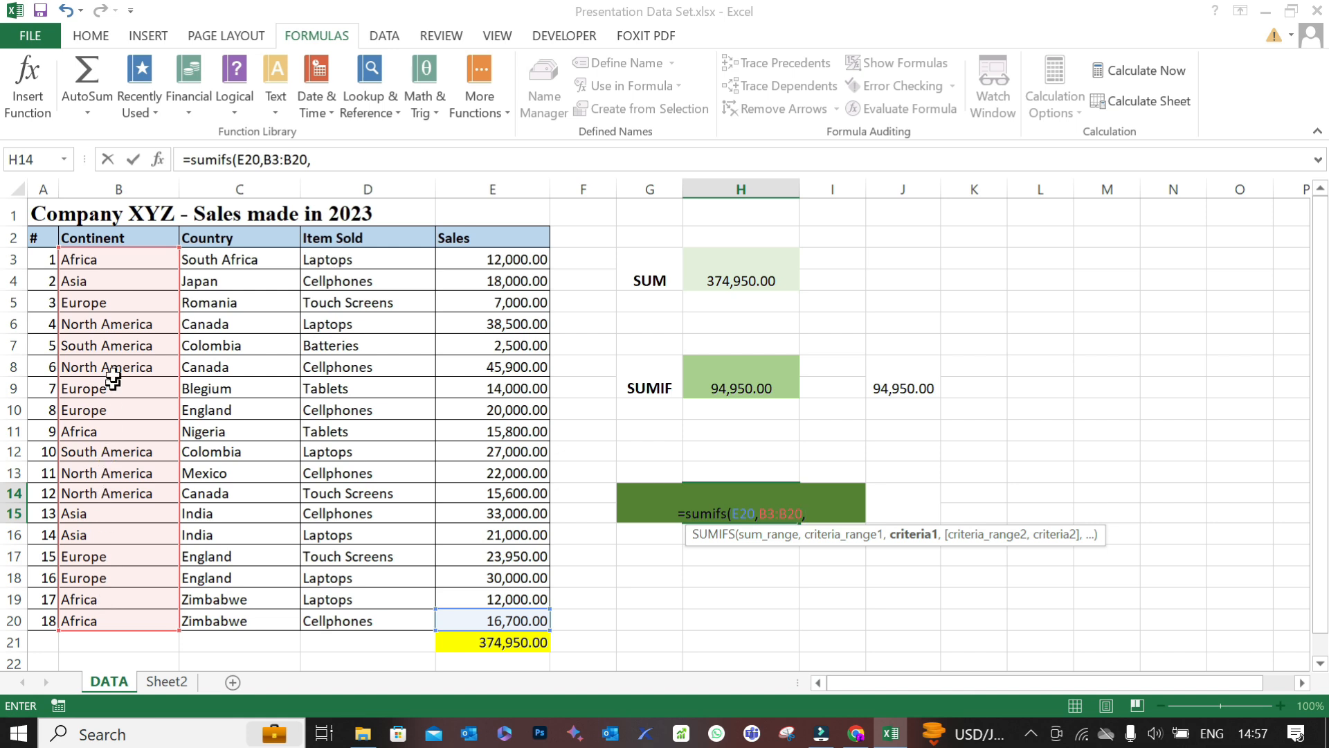
left_click(116, 325)
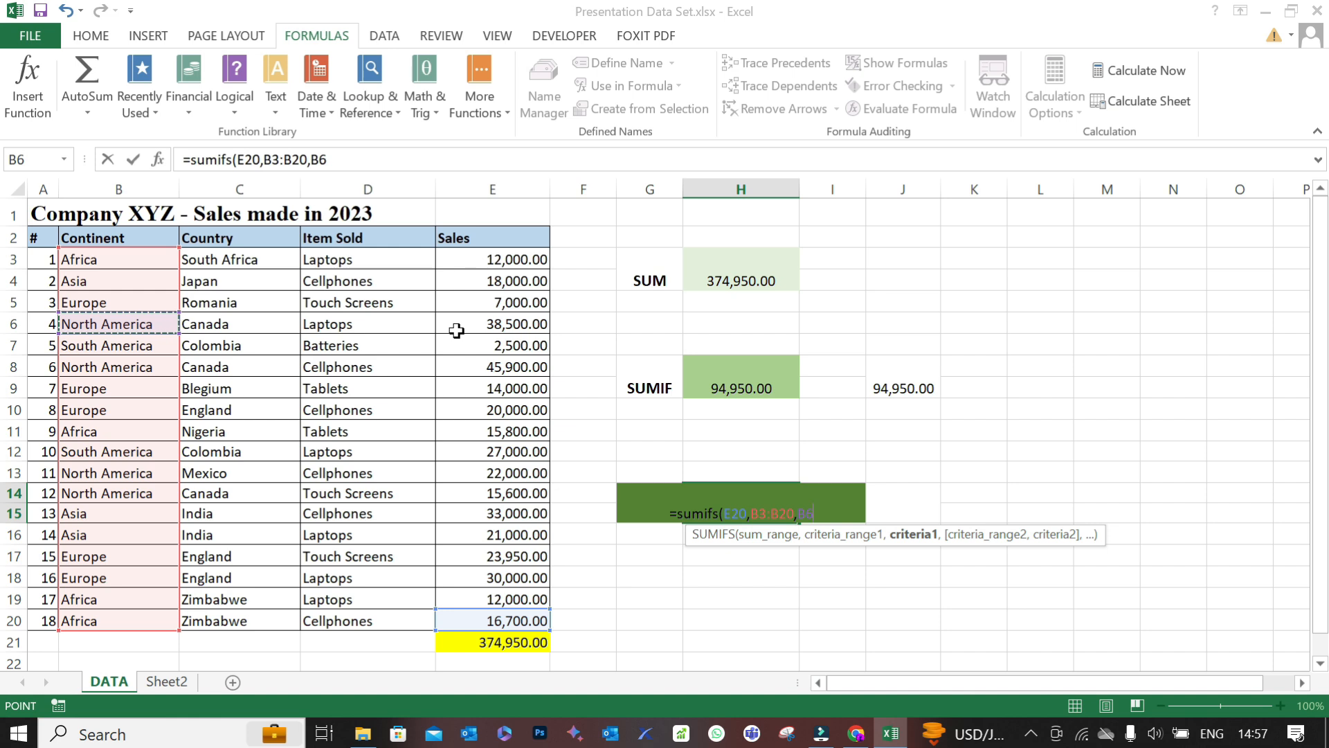
- Add the second criteria pair, range C3:C20 with criterion C6 for Canada, and complete the SUMIFS formula
type(",")
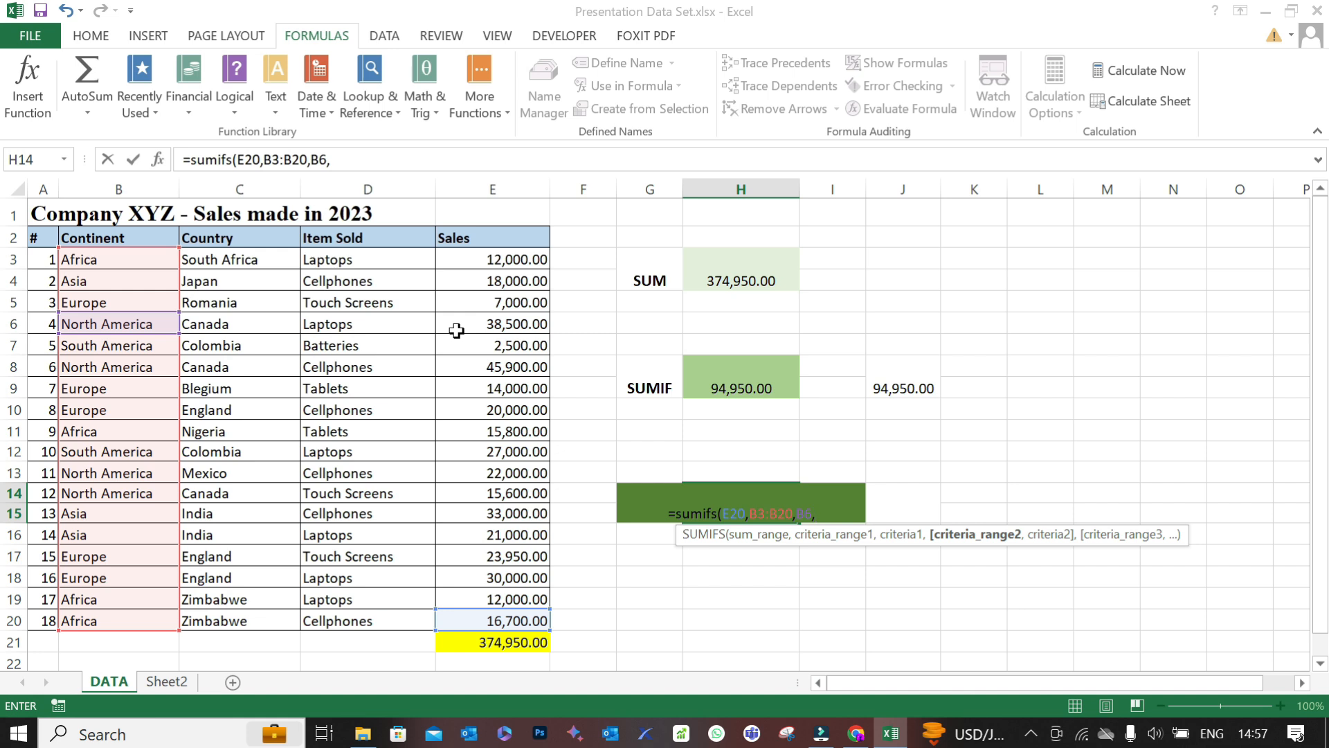
left_click_drag(267, 262, 239, 621)
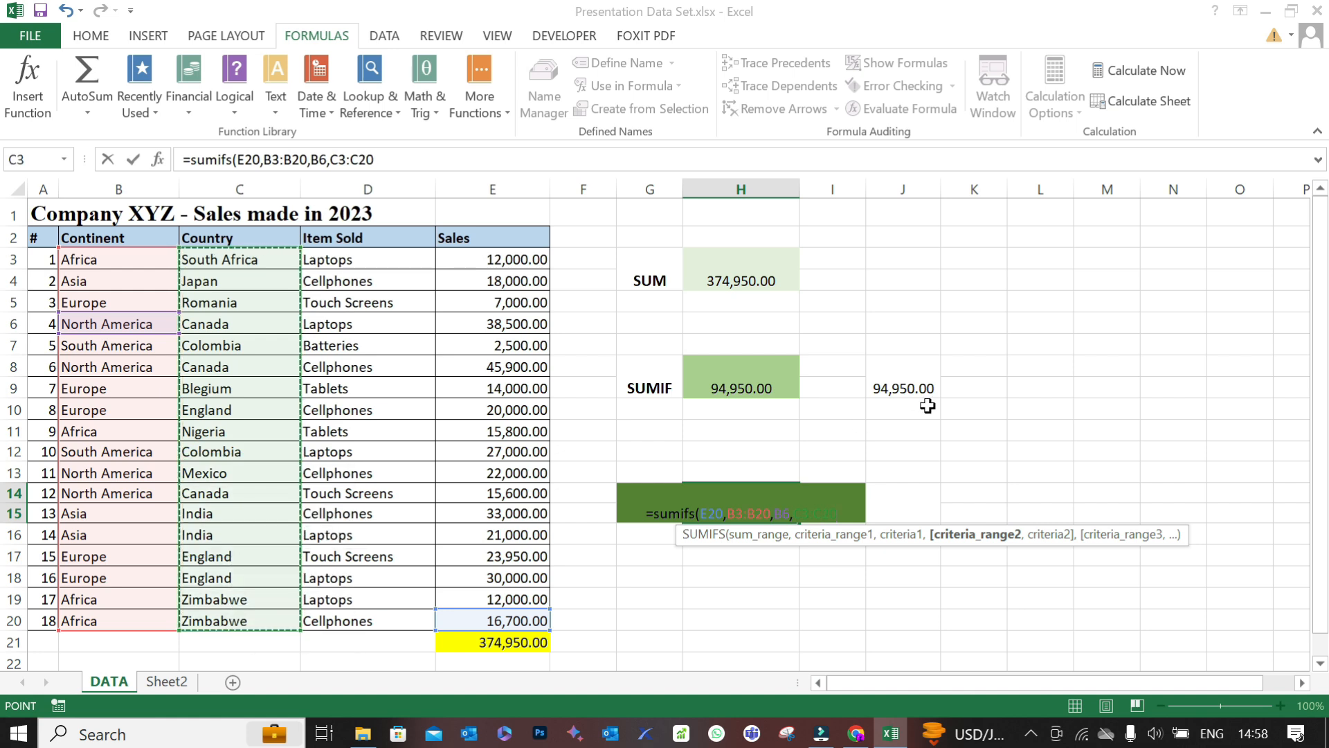
type(",")
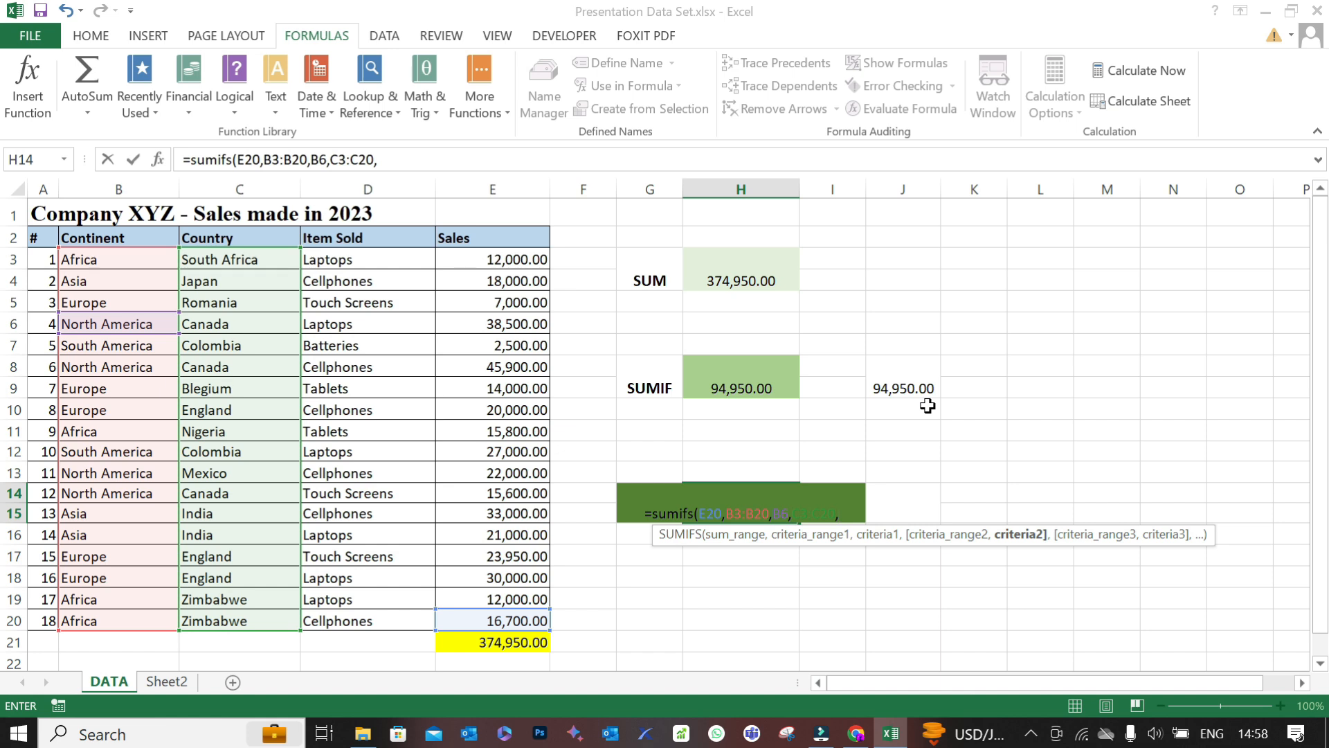
left_click(256, 324)
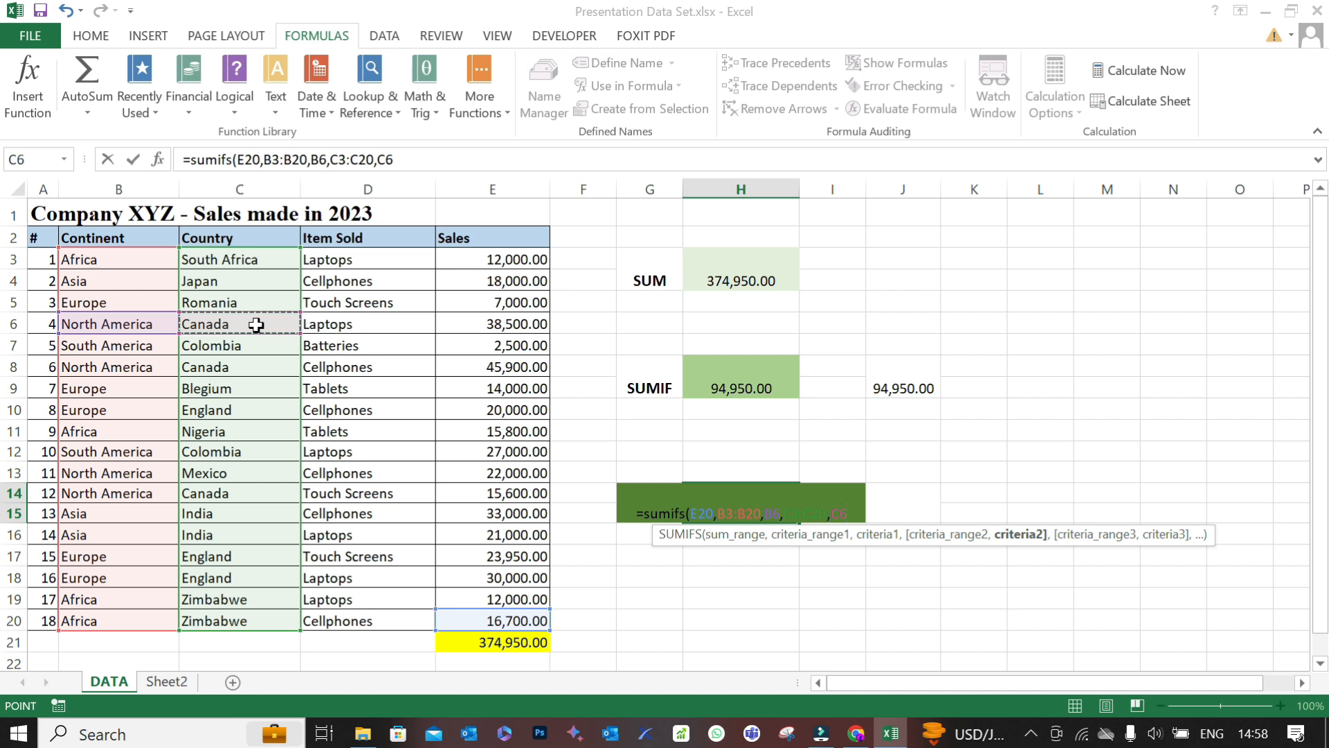
type(")")
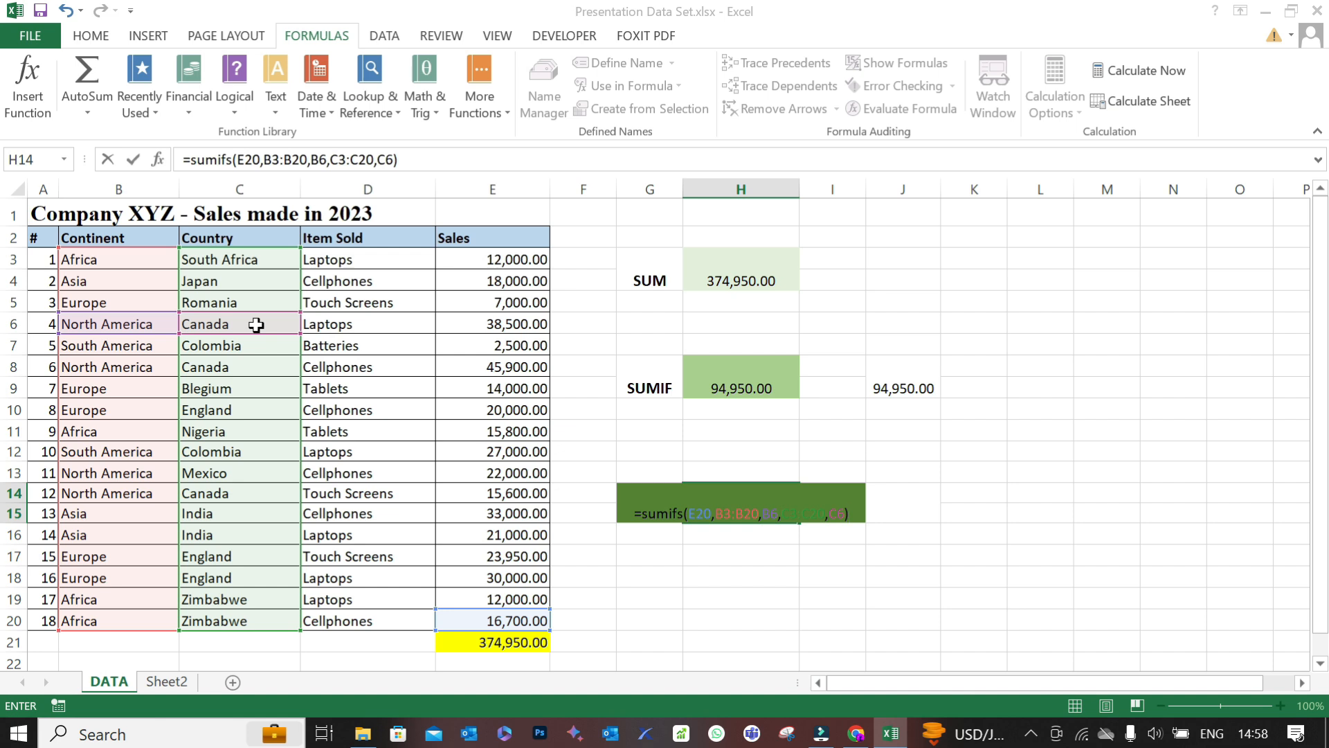
key("Return")
- Correct the sum range in the SUMIFS formula to E3:E20
key("Up")
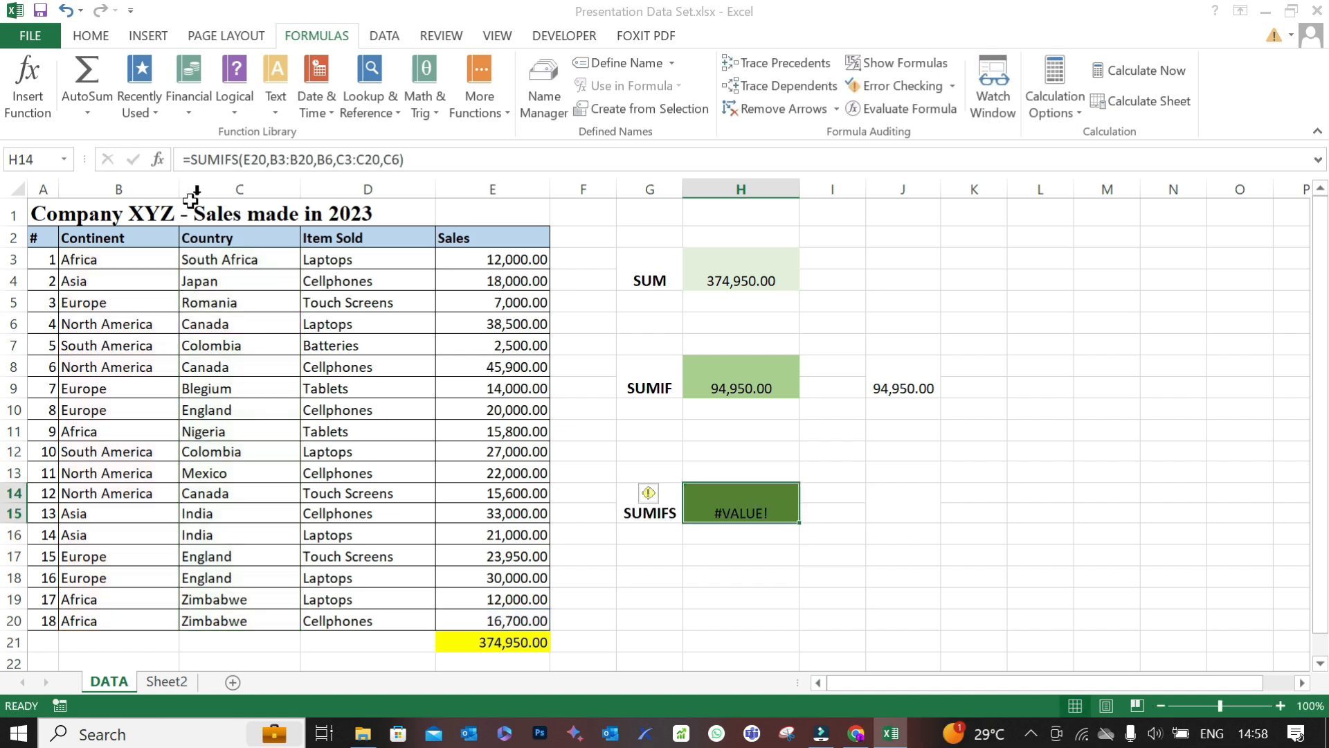
left_click(401, 159)
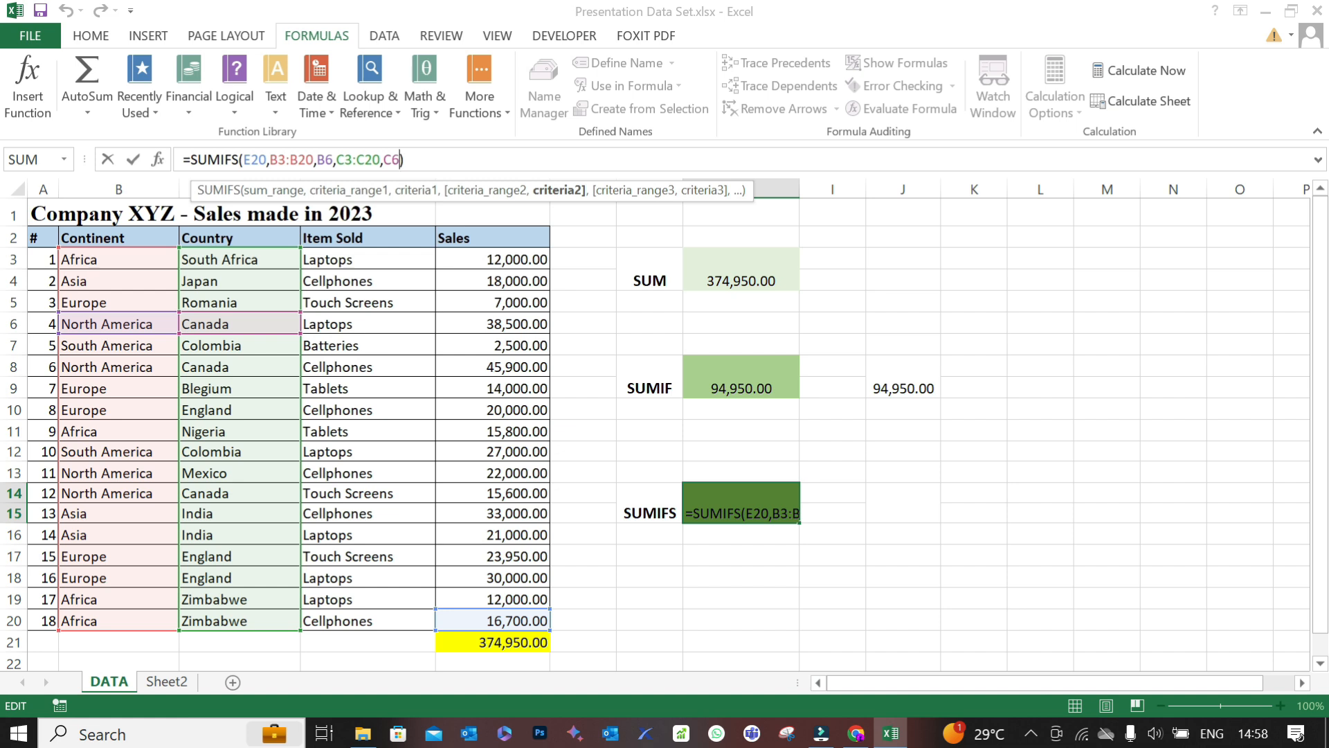
left_click(258, 158)
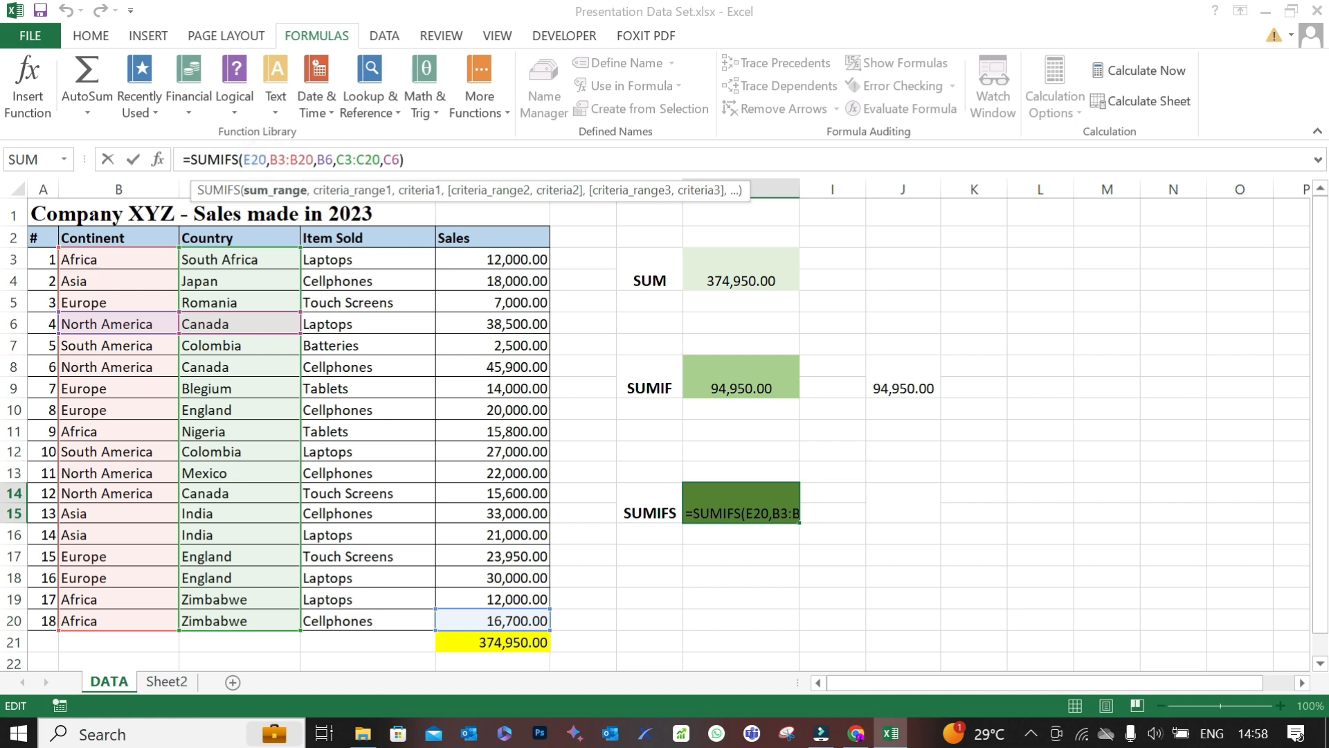
type(":")
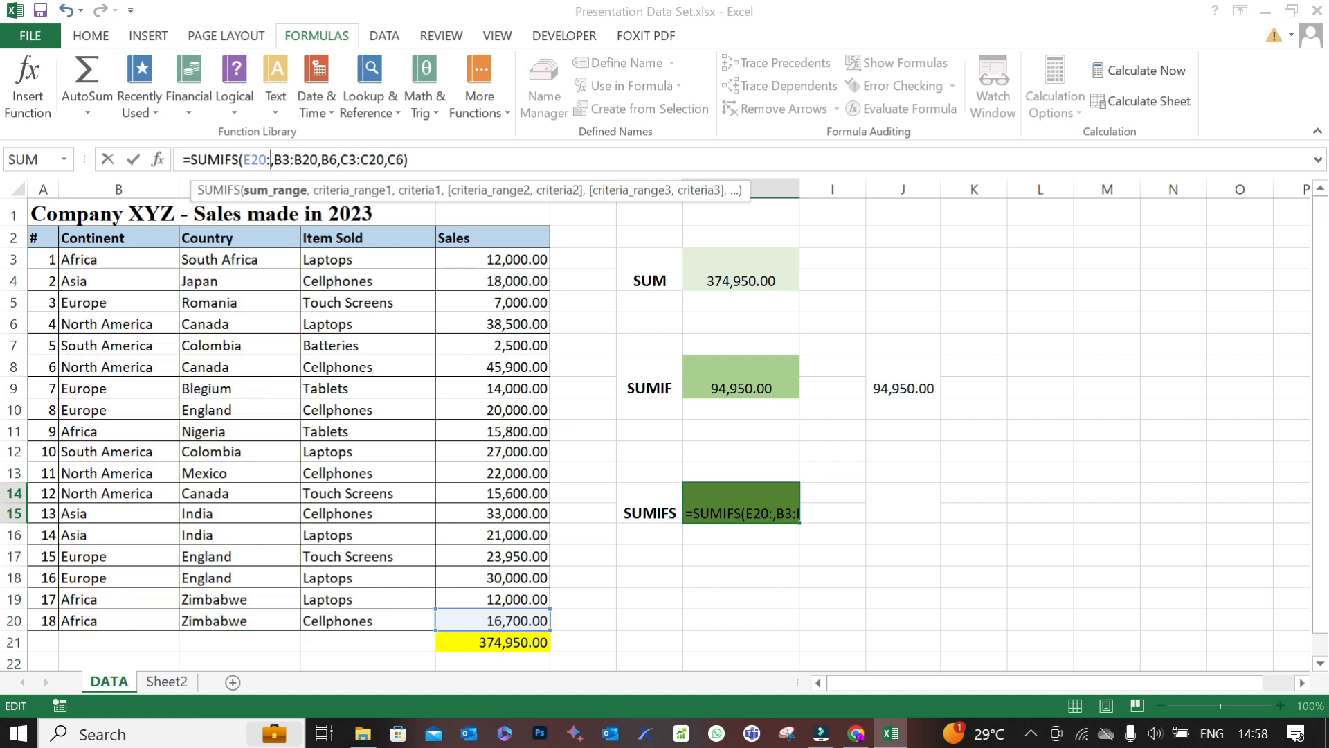
left_click_drag(518, 261, 511, 620)
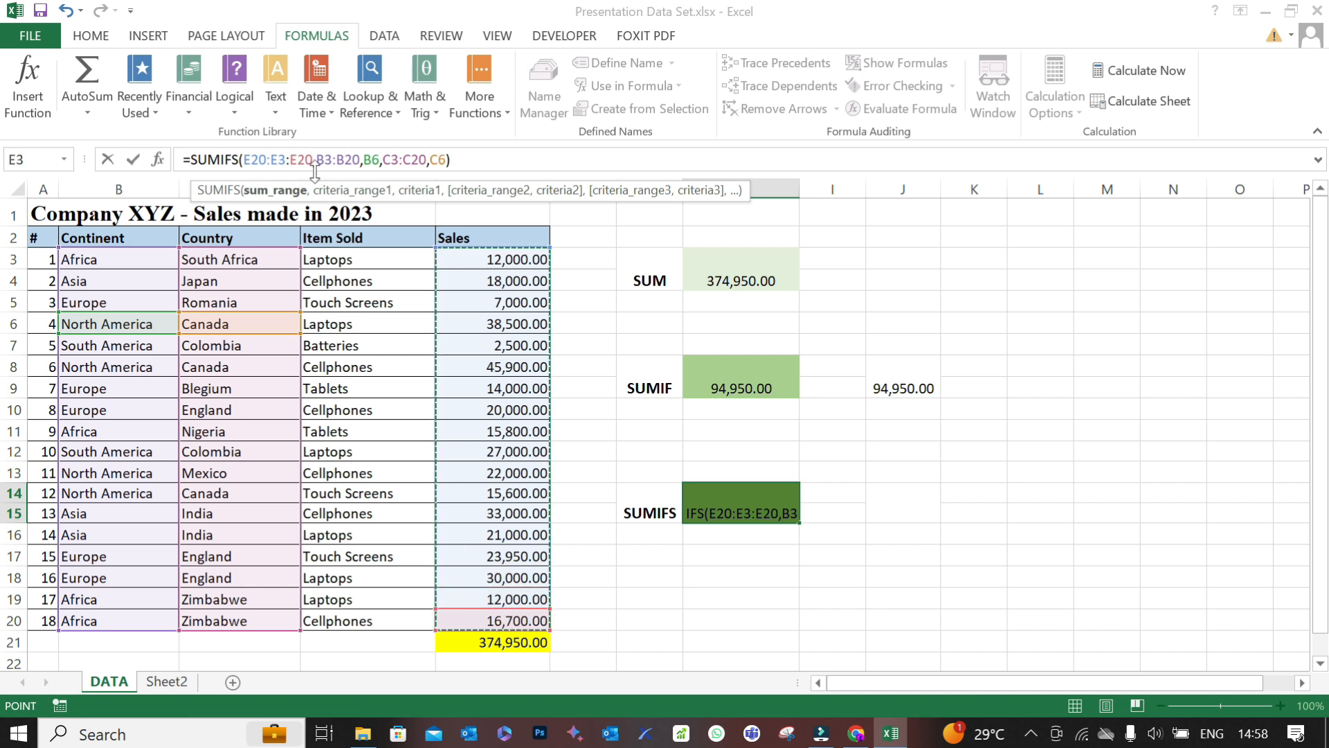
left_click(270, 159)
key("BackSpace")
key("BackSpace")
key("BackSpace")
key("BackSpace")
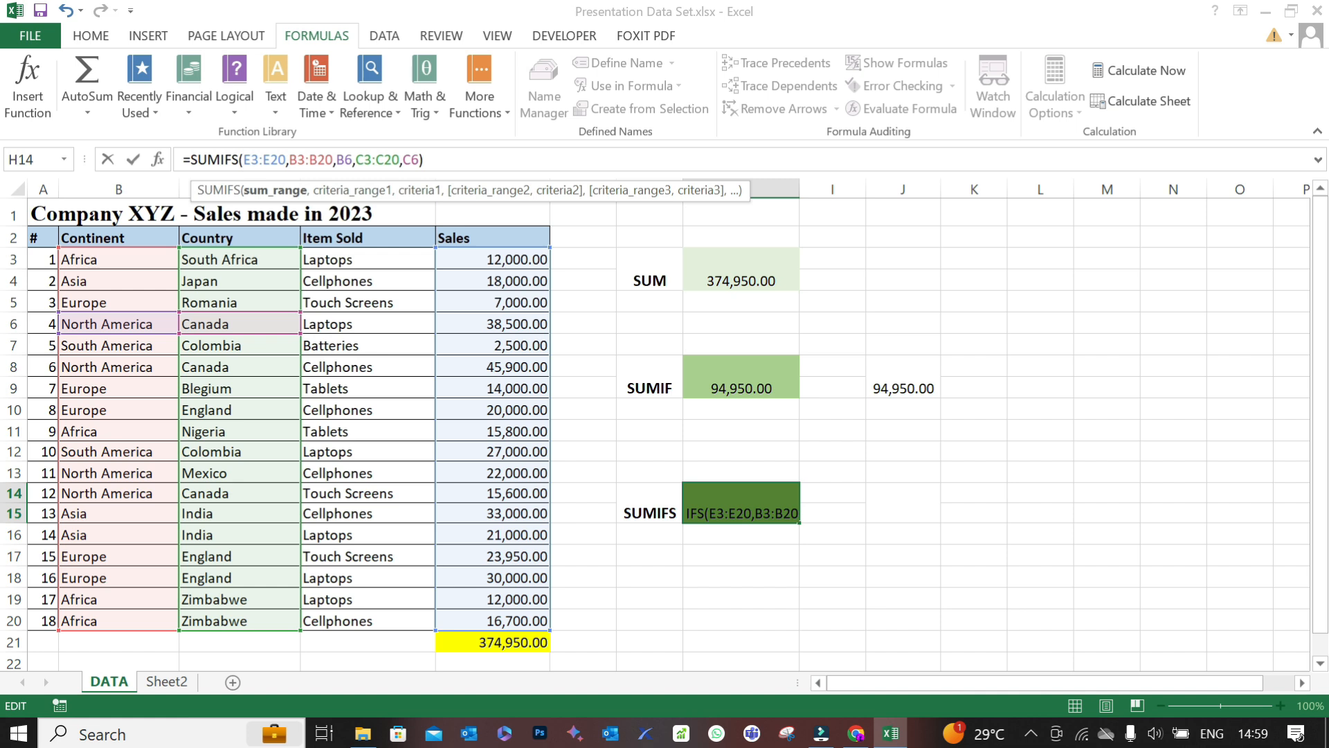
key("Return")
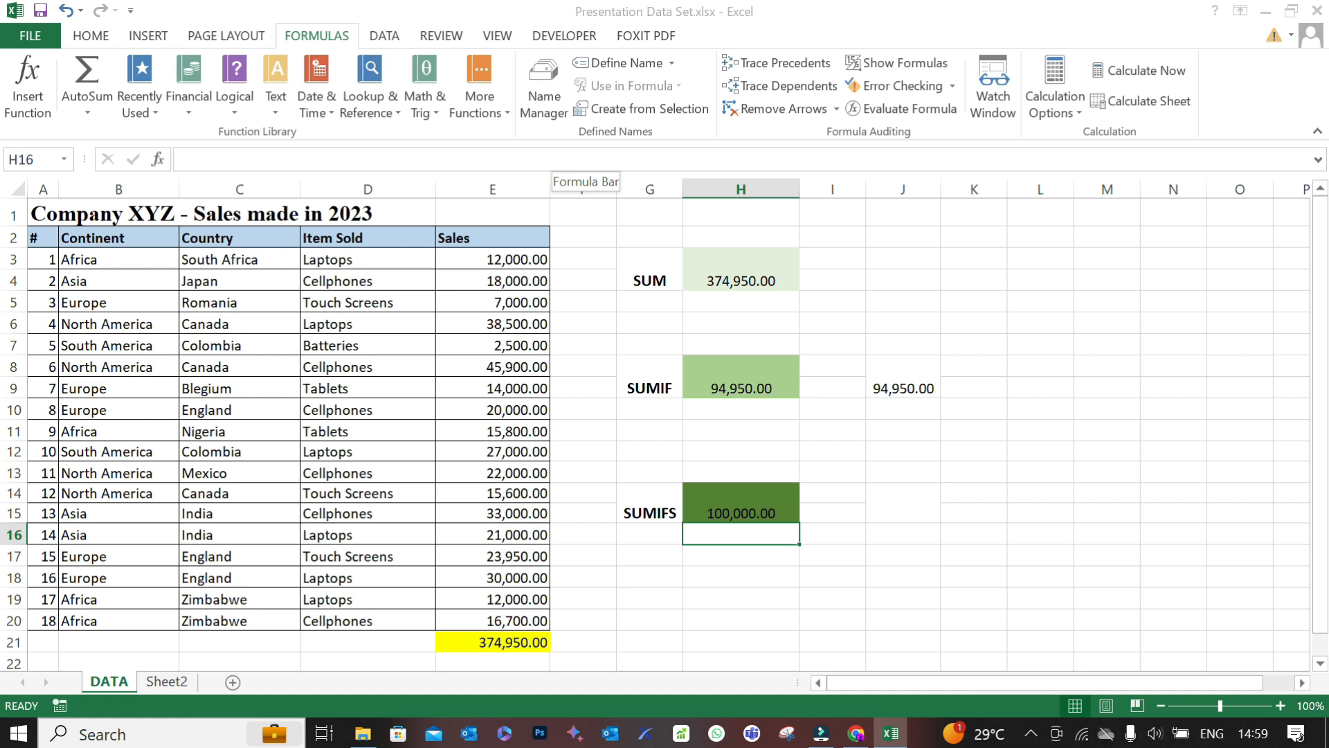
- Add the individual Canada sales in J14 with the formula =E6+E8+E14 as a cross-check of the SUMIFS result
key("Up")
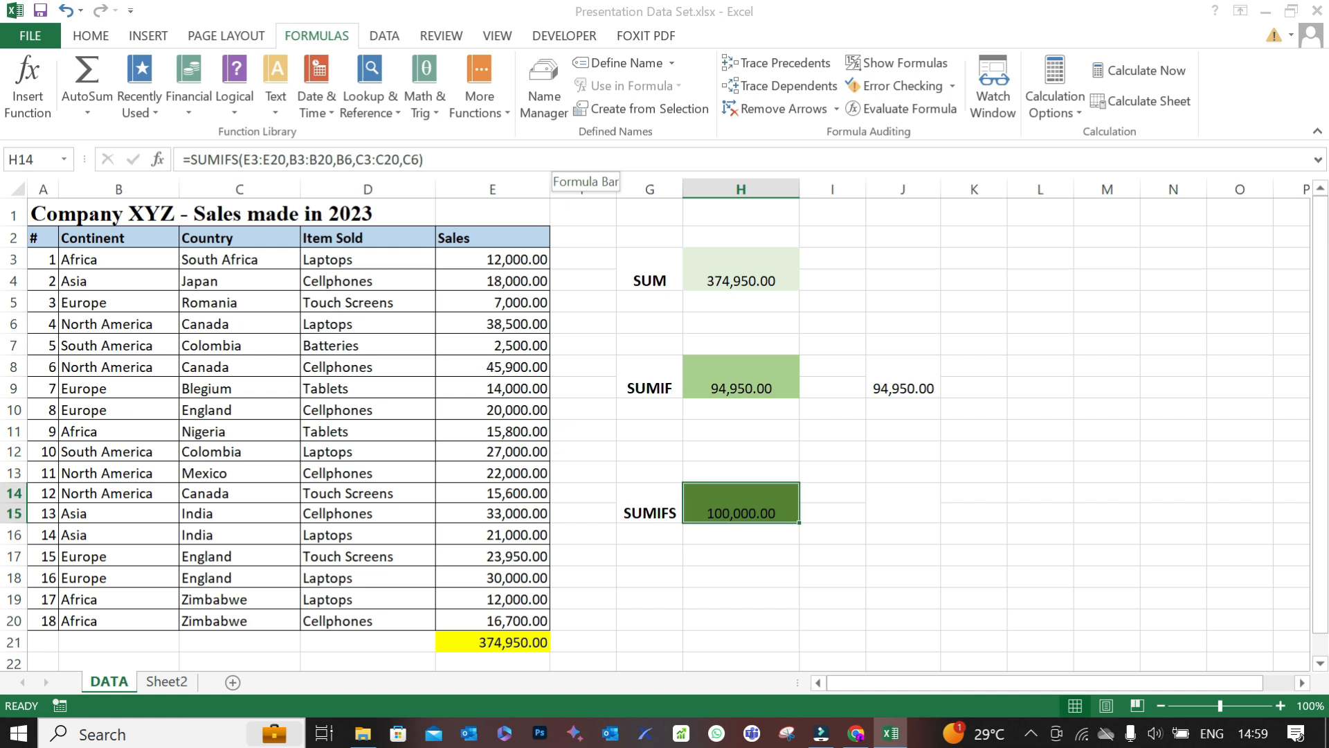
key("Right")
key("Right")
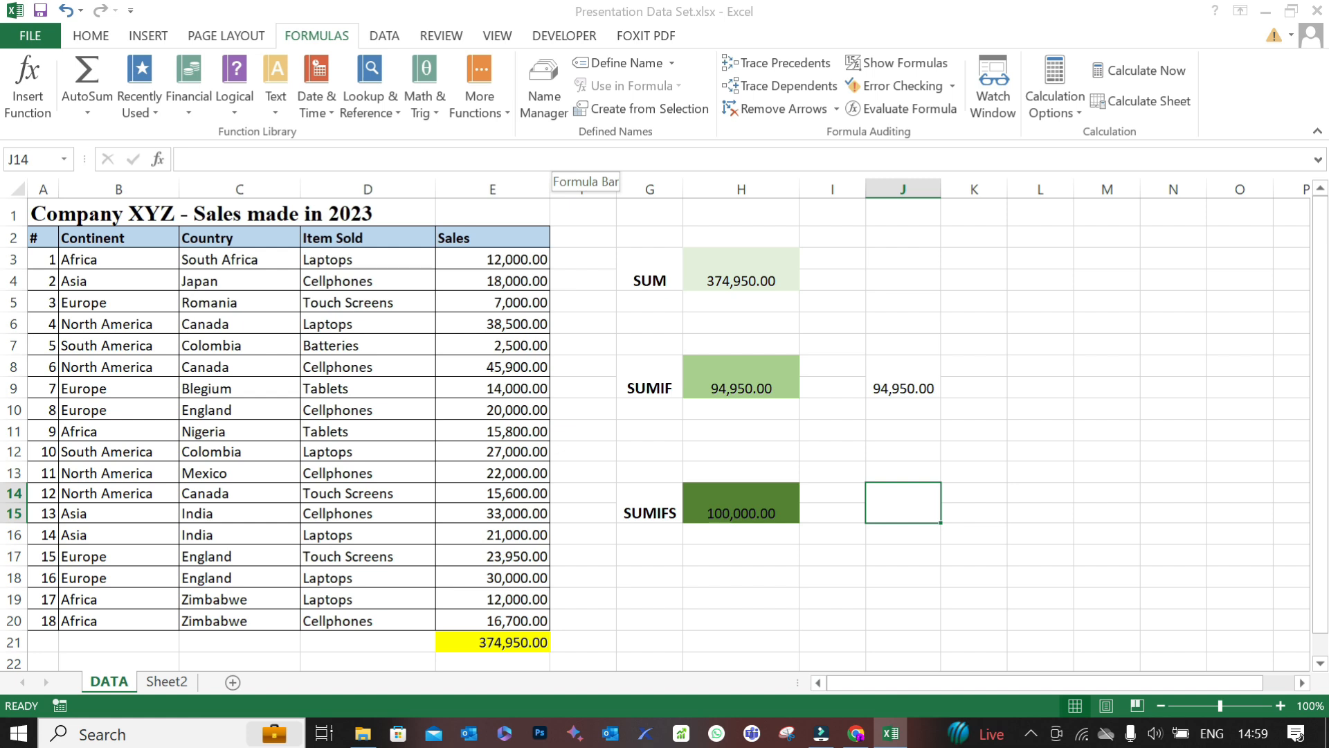
type("=")
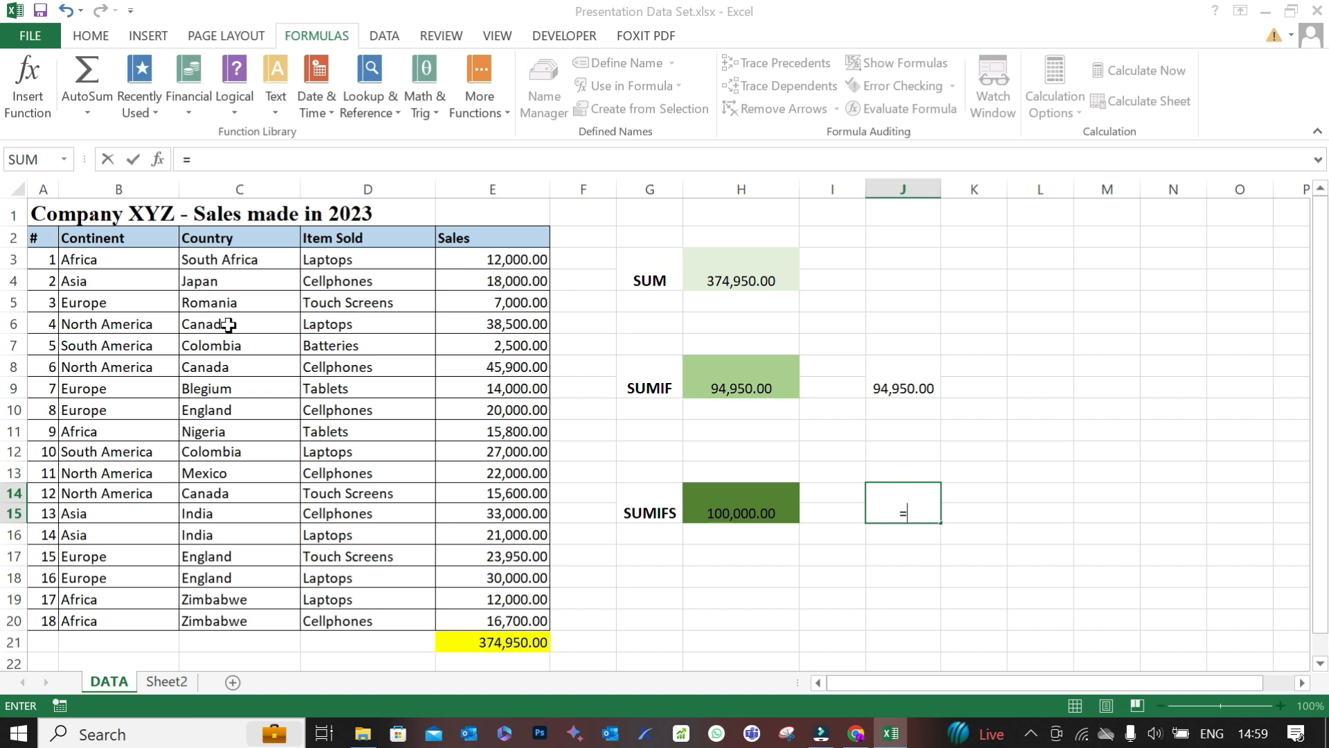
left_click(489, 327)
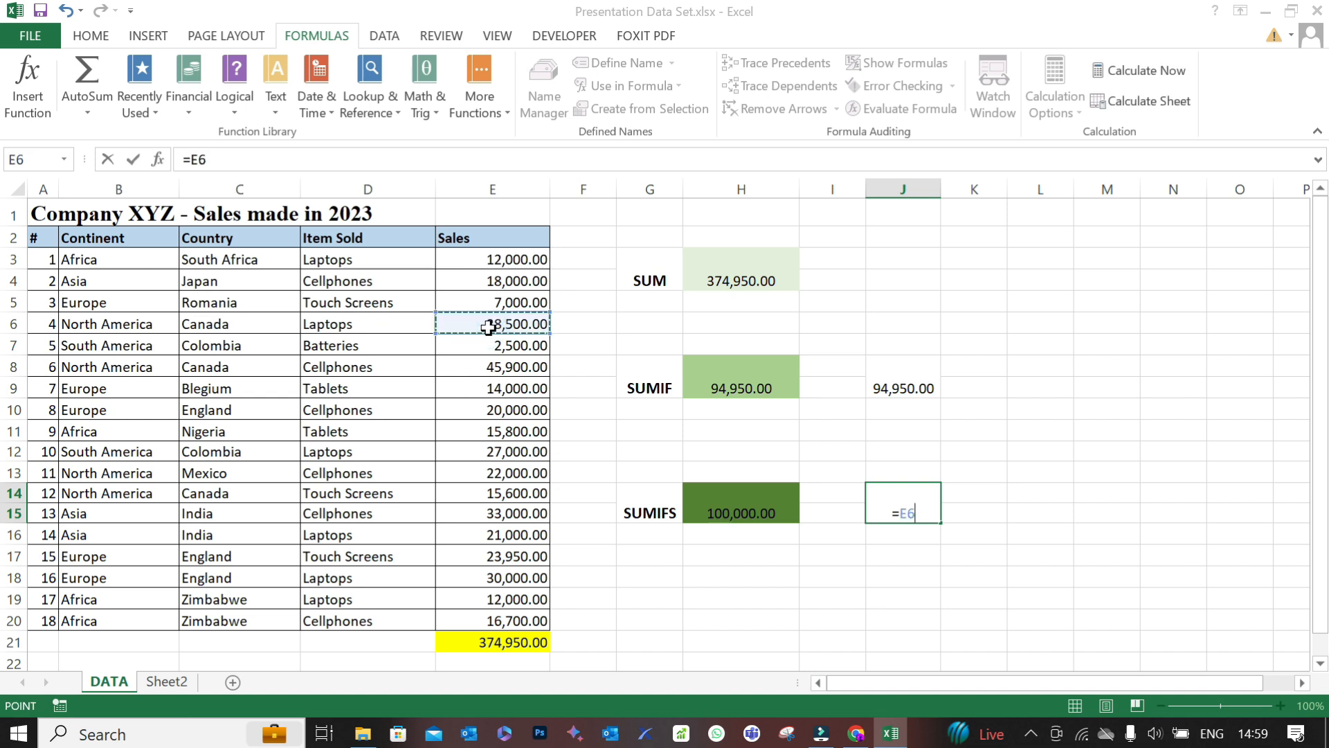
type("+")
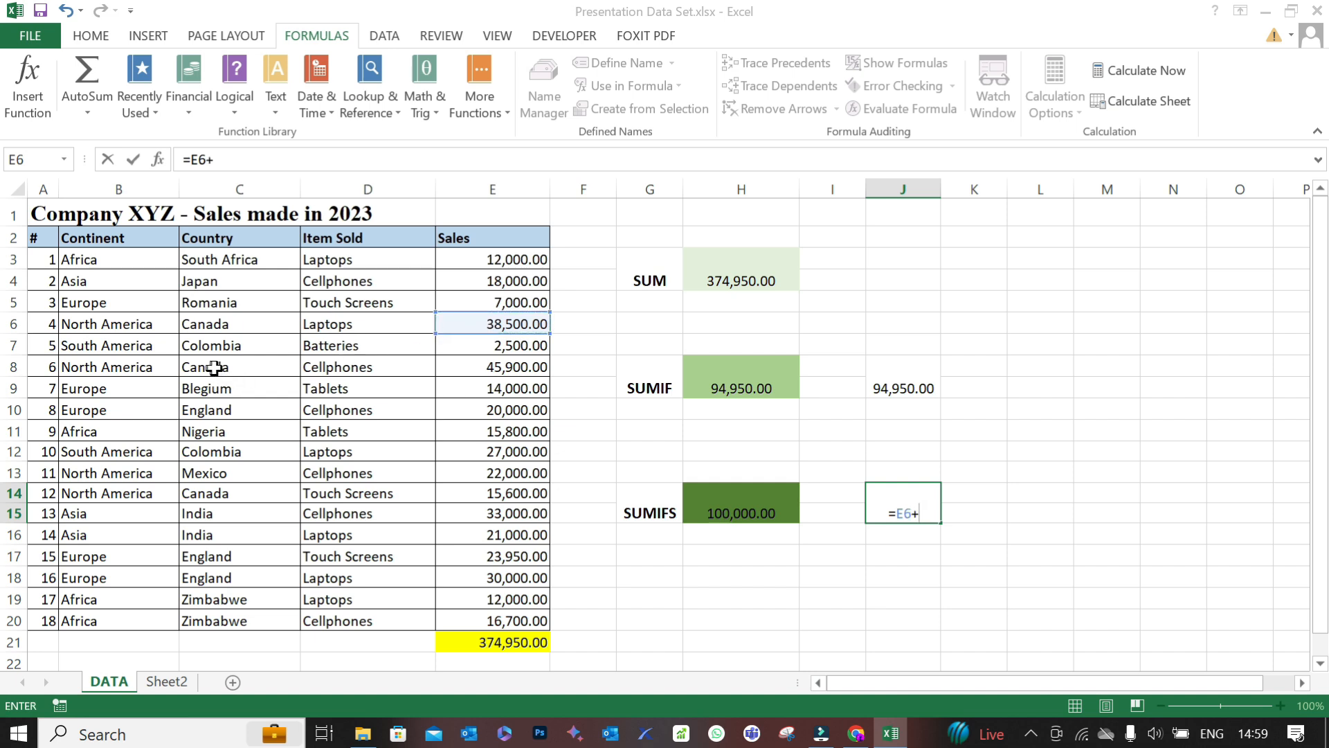
left_click(472, 368)
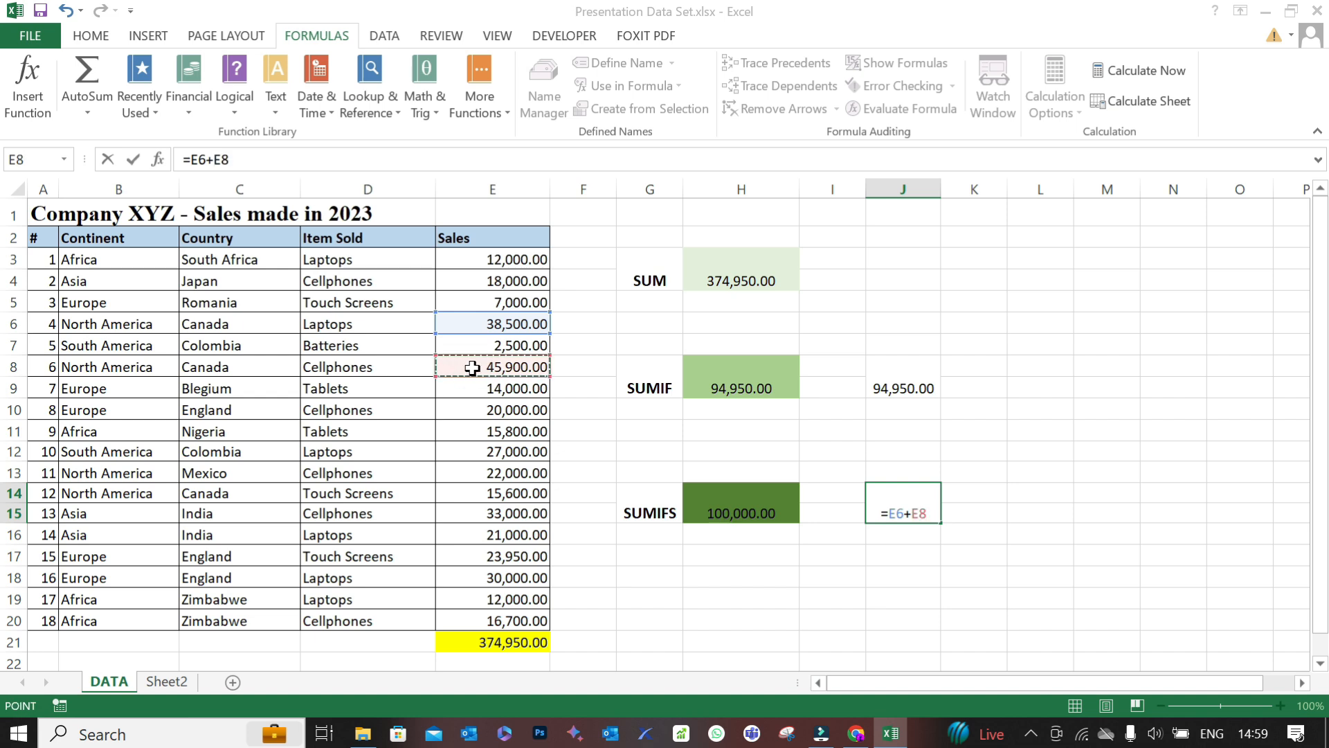
type("+")
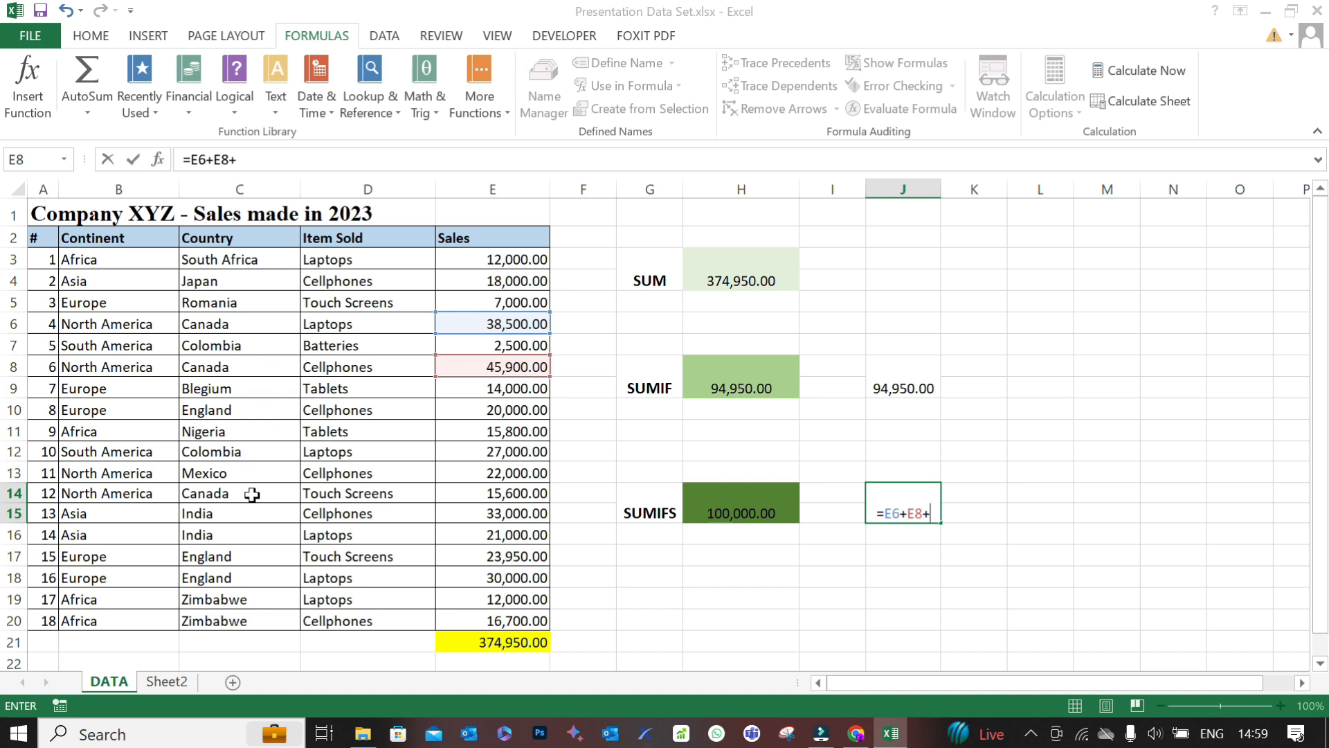
left_click(488, 493)
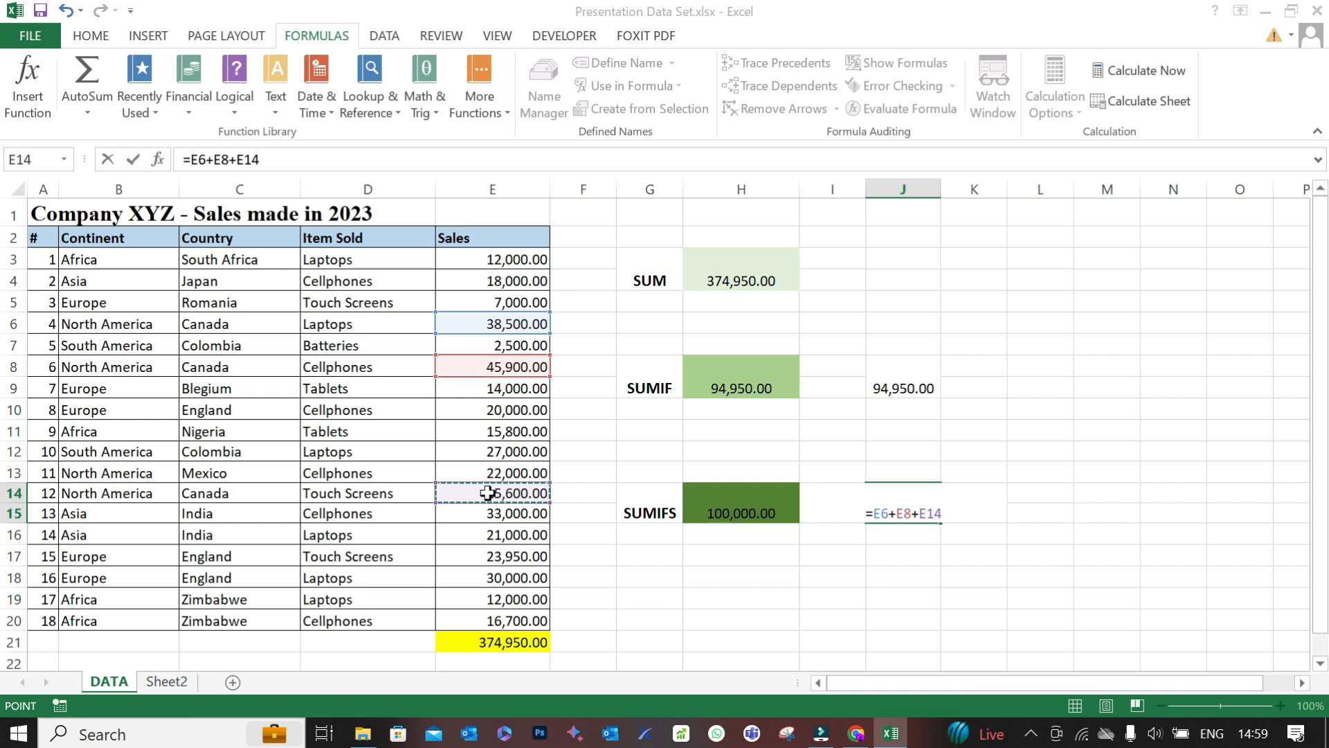
key("Return")
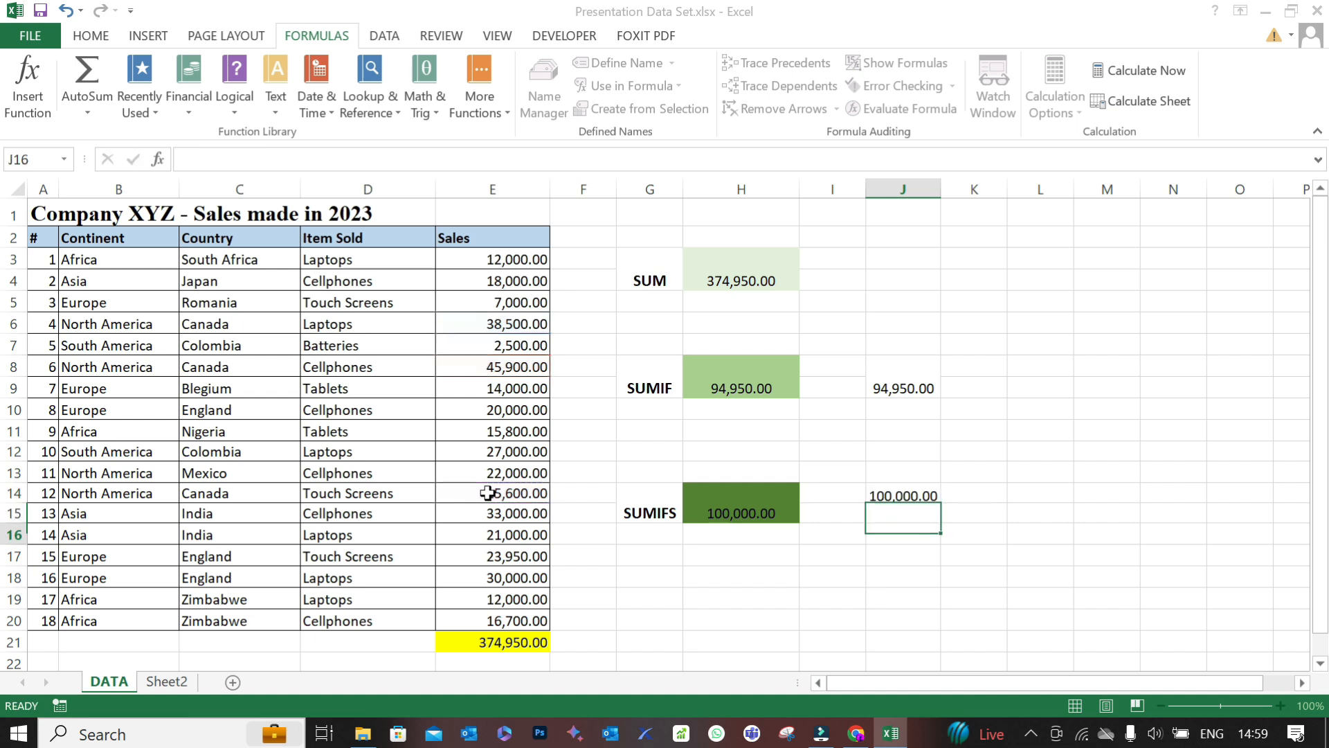